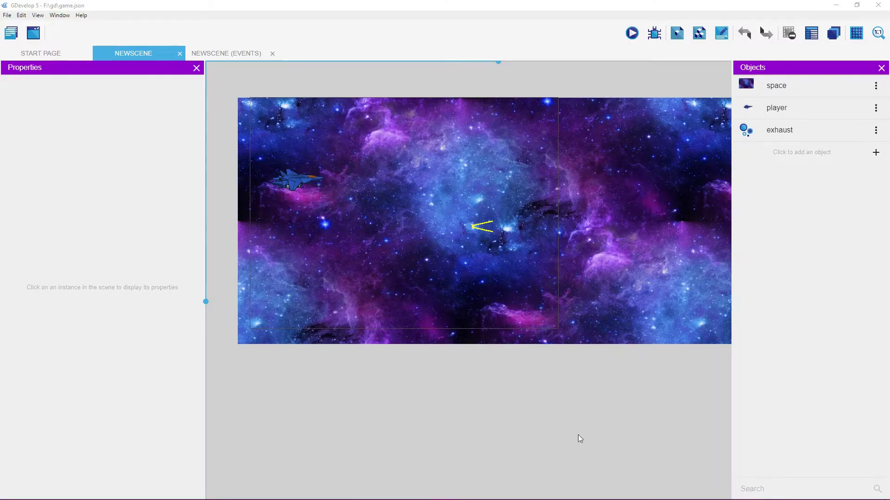
- Preview the scene, fly the ship around with the arrow keys, then close the preview
{"action": "left_click", "coordinate": [631, 33]}
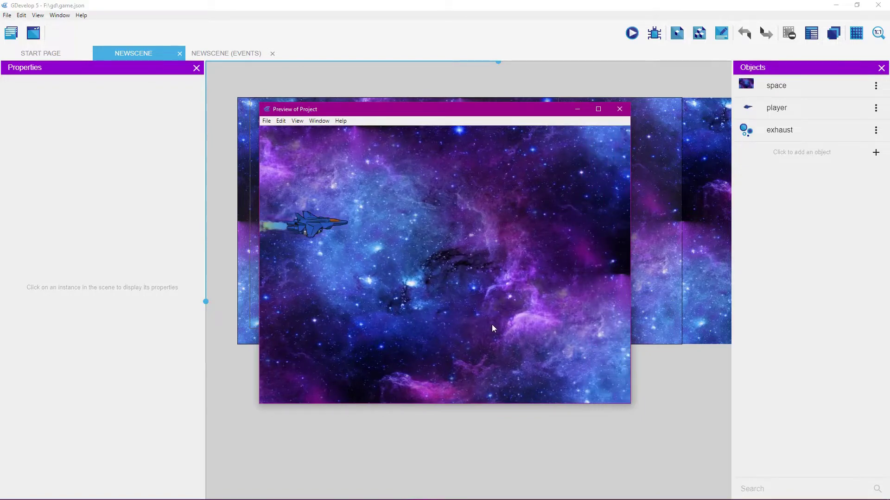
{"action": "key", "text": "Right"}
{"action": "key", "text": "Up"}
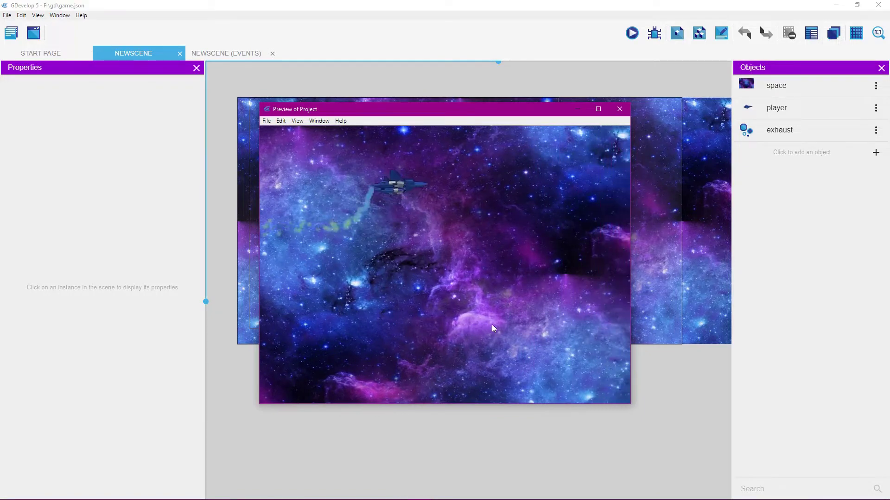
{"action": "key", "text": "Down"}
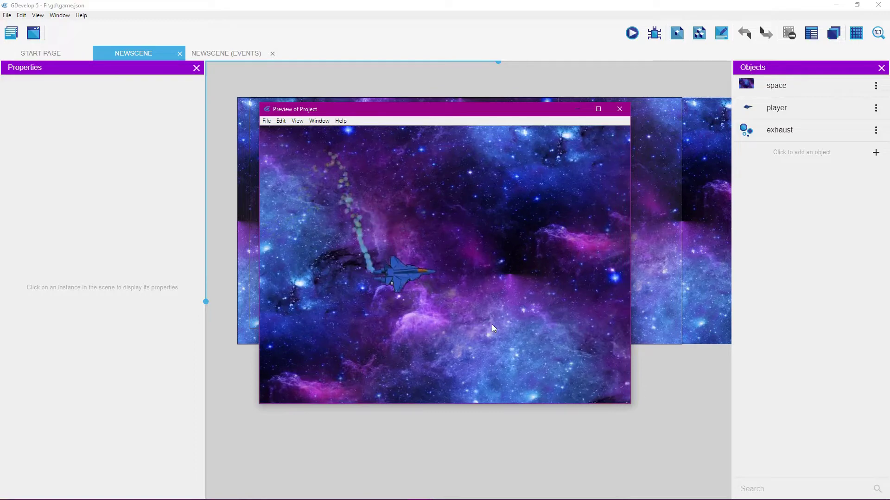
{"action": "key", "text": "Up"}
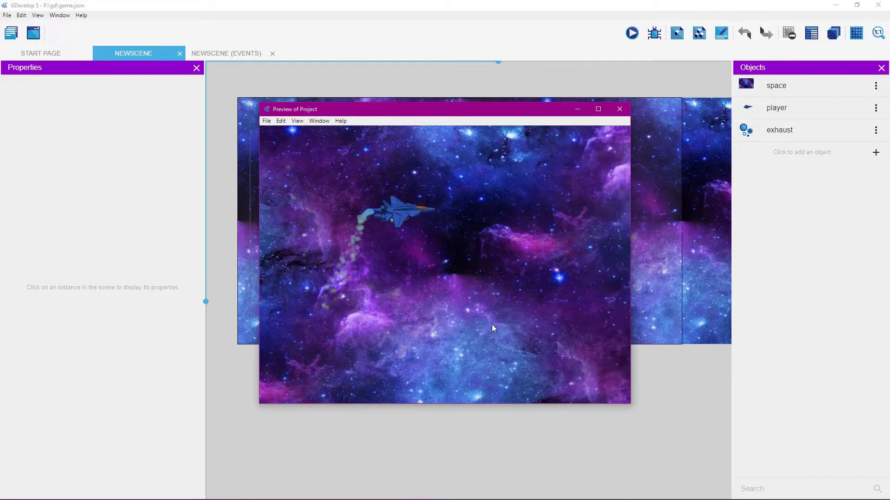
{"action": "key", "text": "Down"}
{"action": "key", "text": "Up"}
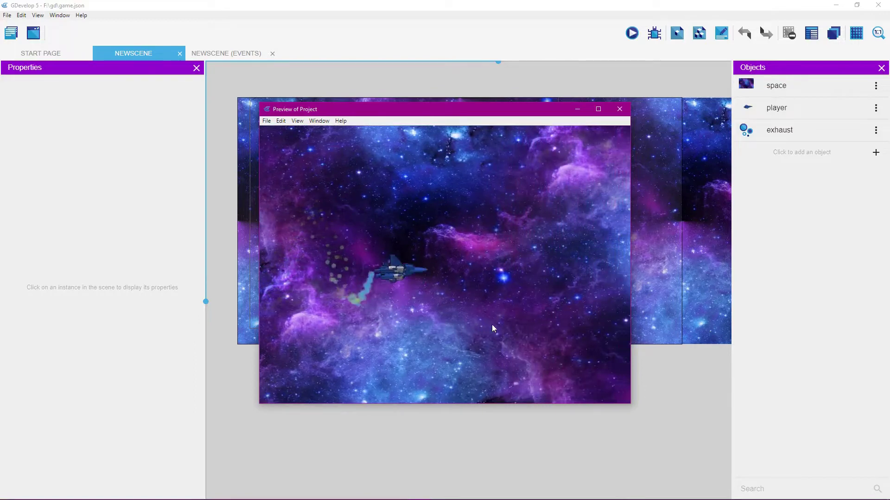
{"action": "key", "text": "Up"}
{"action": "key", "text": "Right"}
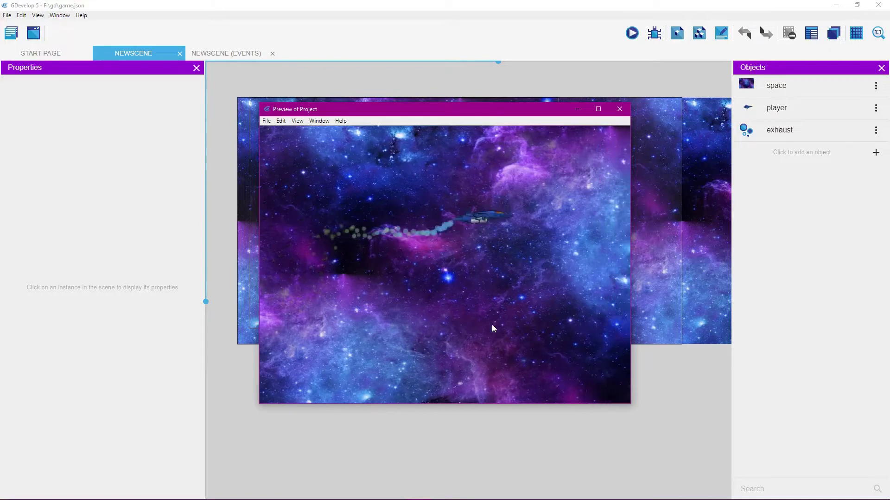
{"action": "key", "text": "Down"}
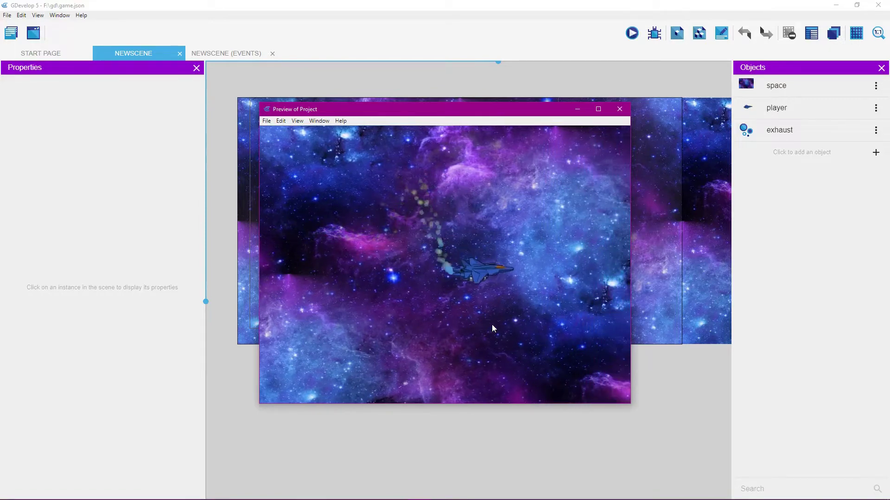
{"action": "key", "text": "Left"}
{"action": "key", "text": "Up"}
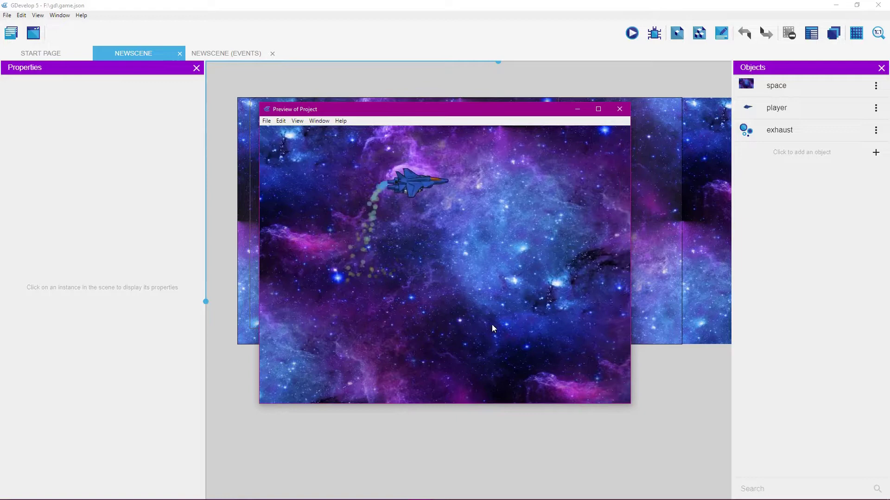
{"action": "key", "text": "Down"}
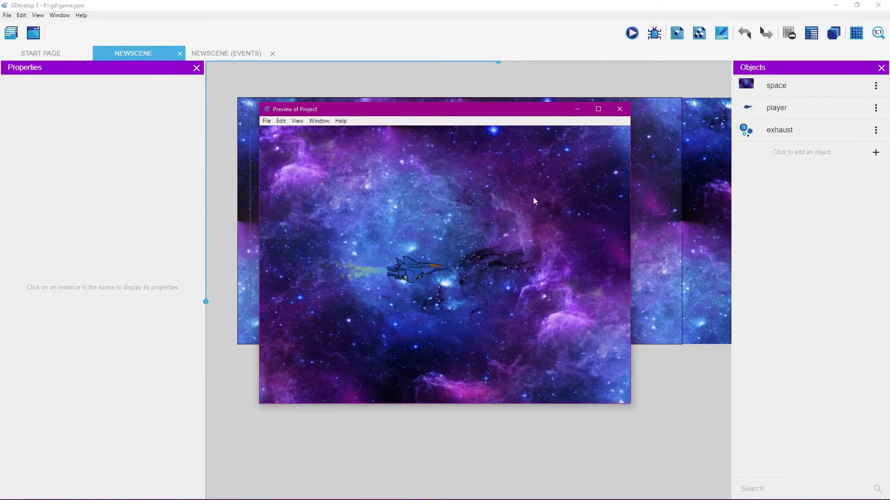
{"action": "left_click", "coordinate": [619, 109]}
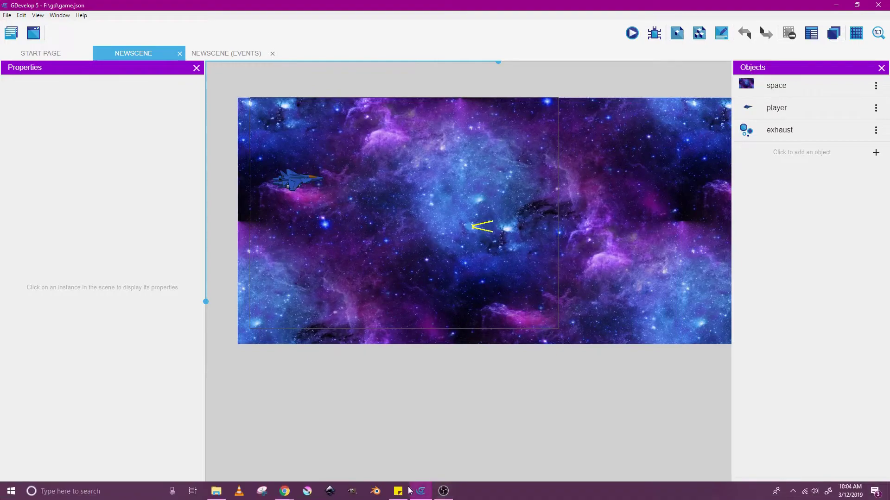
- Browse the Little Guy CGI GAME VISUALZ and Game Assets pages in Chrome, then close the browser
{"action": "mouse_move", "coordinate": [284, 492]}
{"action": "left_click", "coordinate": [358, 470]}
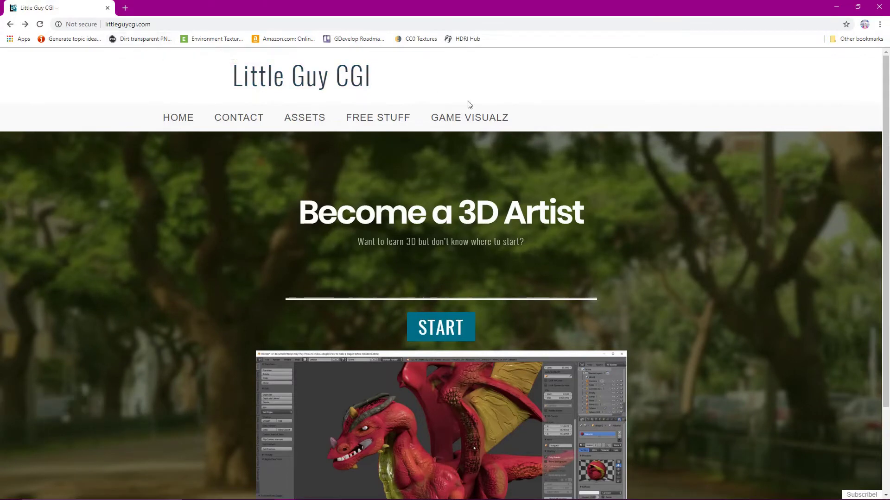
{"action": "left_click", "coordinate": [449, 119]}
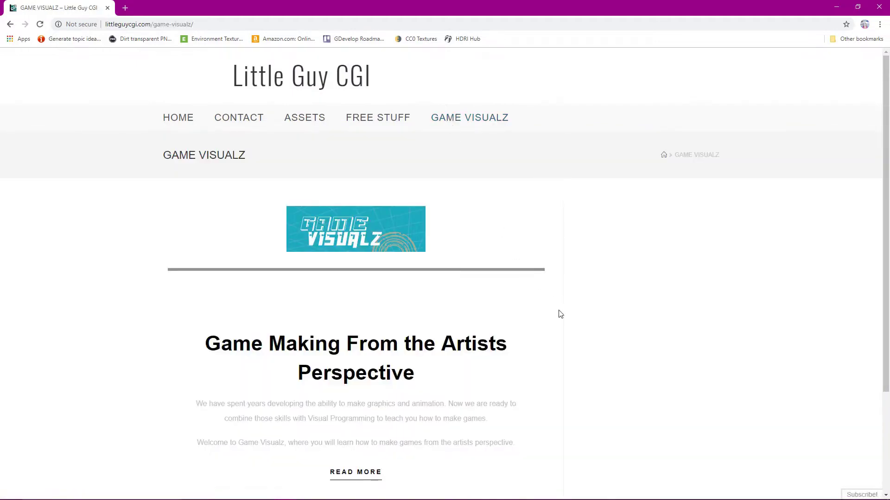
{"action": "scroll", "coordinate": [560, 314], "scroll_direction": "down", "scroll_amount": 3}
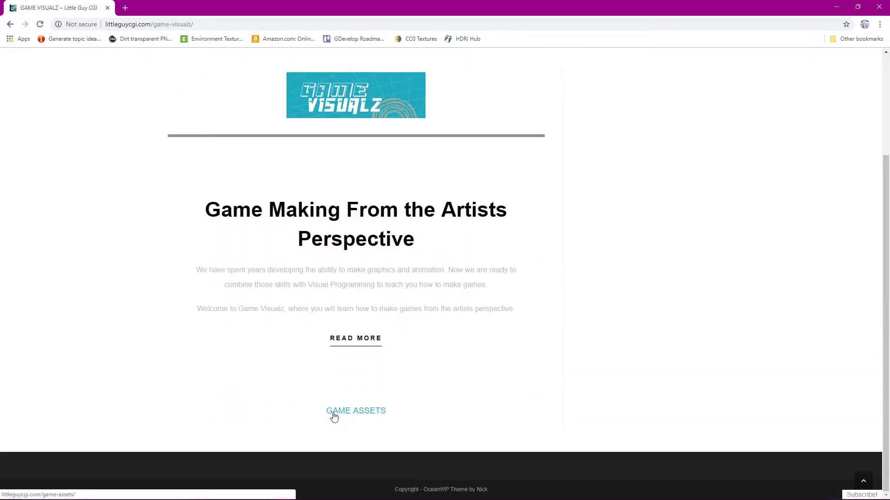
{"action": "left_click", "coordinate": [334, 416]}
{"action": "scroll", "coordinate": [591, 328], "scroll_direction": "down", "scroll_amount": 5}
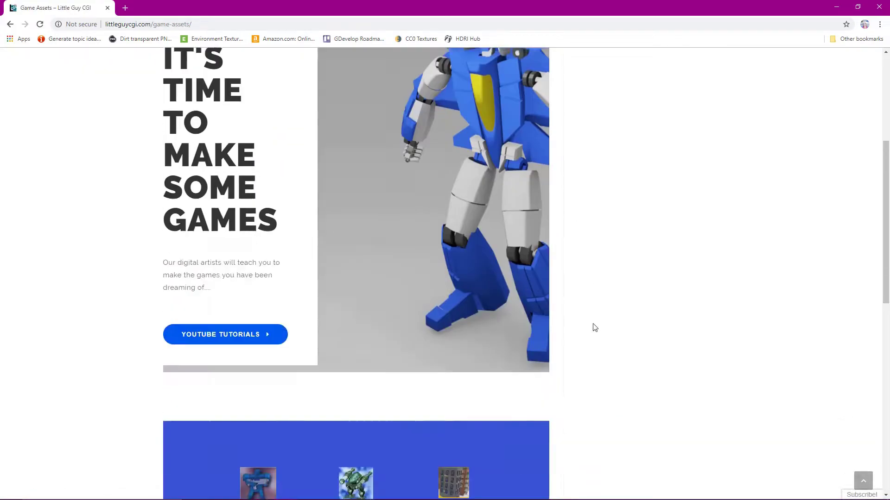
{"action": "scroll", "coordinate": [594, 328], "scroll_direction": "down", "scroll_amount": 3}
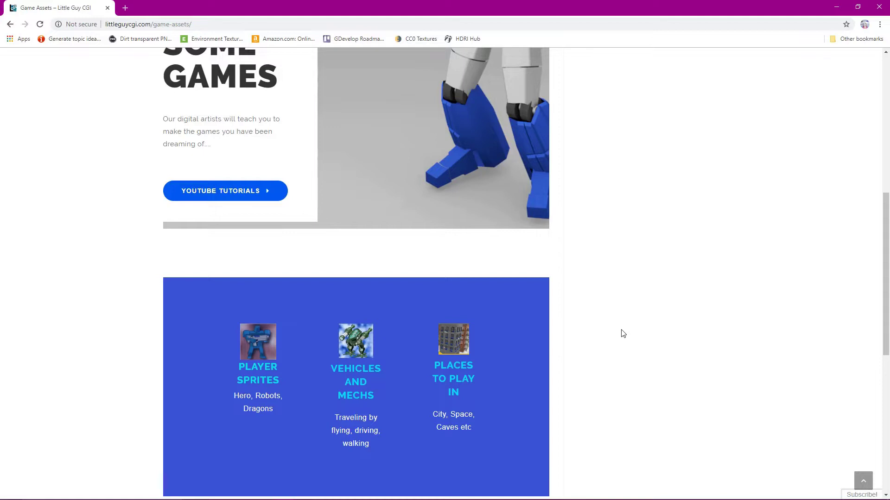
{"action": "left_click", "coordinate": [877, 11]}
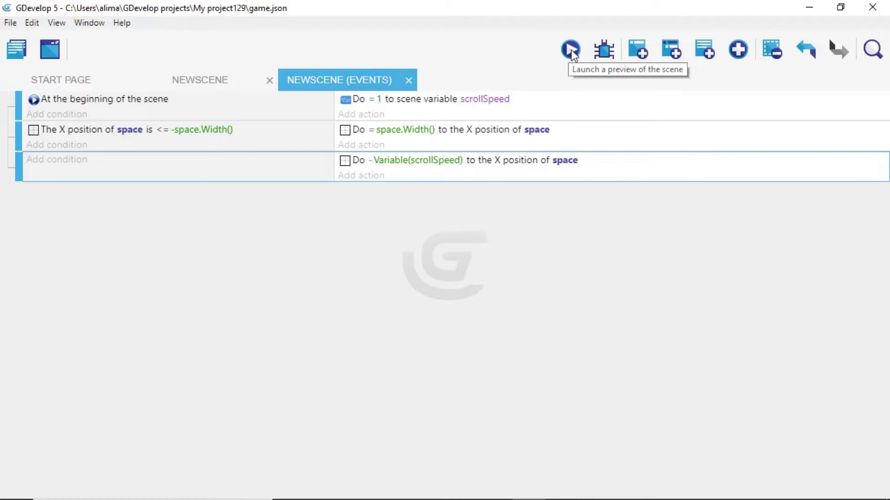
- Run a scene preview showing the scrolling space background with a gap where the copies join
{"action": "left_click", "coordinate": [573, 52]}
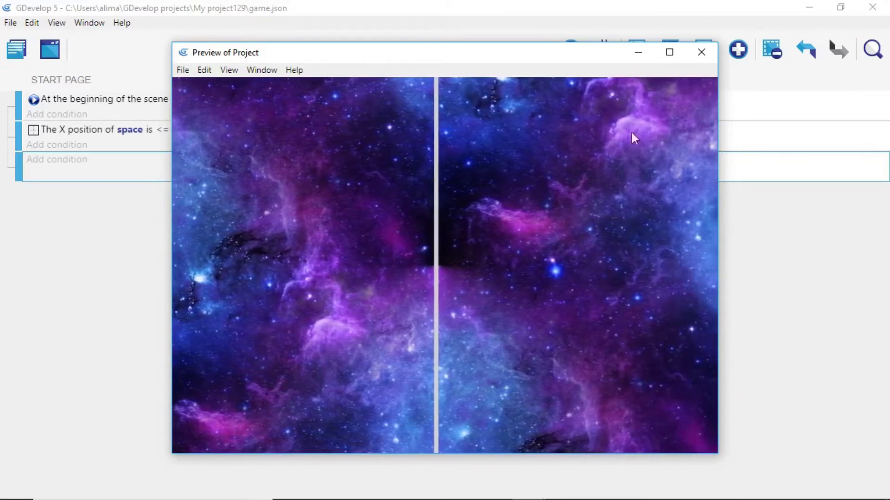
- Close the game preview and deselect the third event on the NewScene events sheet
{"action": "left_click", "coordinate": [700, 56]}
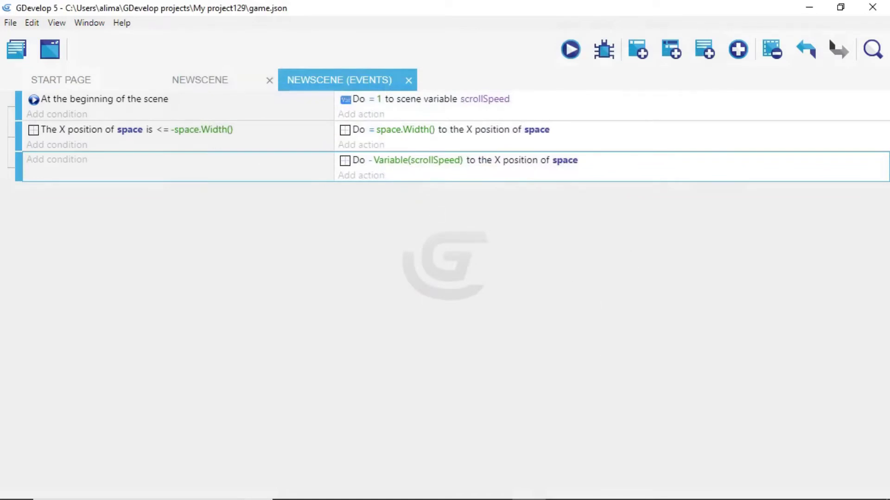
{"action": "left_click", "coordinate": [684, 409]}
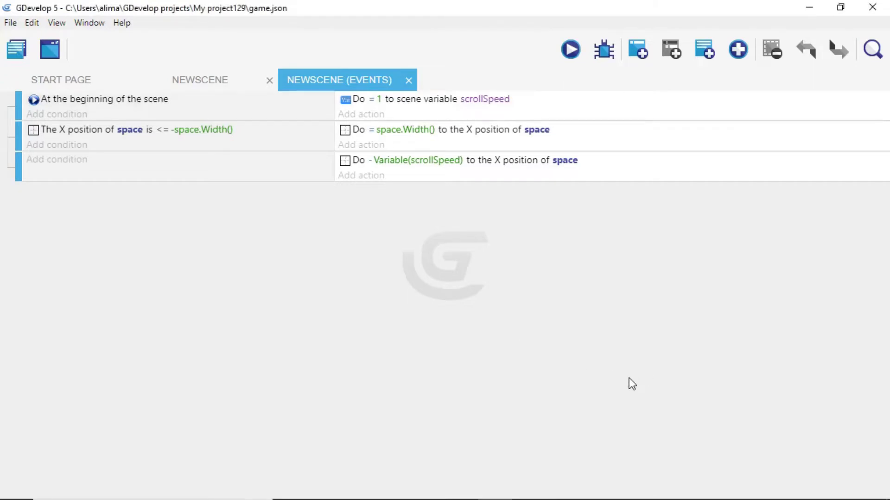
- In the NewScene layout, move the right space copy further right and nudge the left one to X -3, Y -25
{"action": "left_click", "coordinate": [231, 84]}
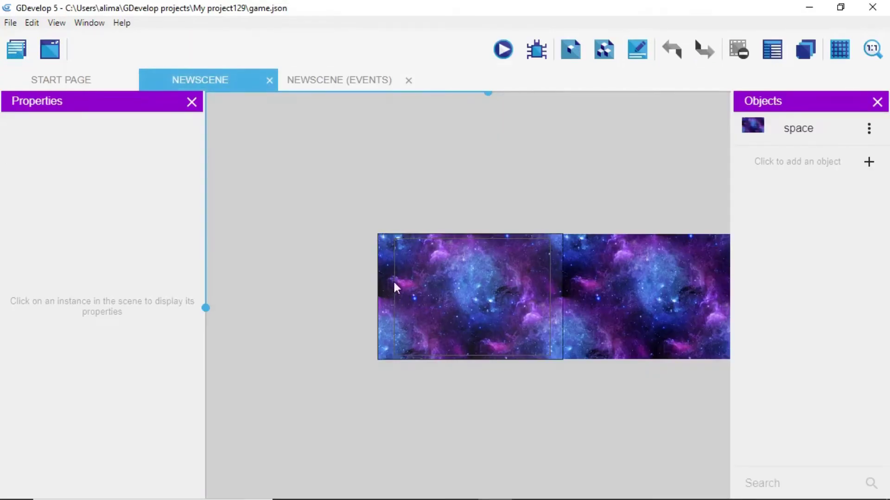
{"action": "scroll", "coordinate": [466, 360], "scroll_direction": "up", "scroll_amount": 5}
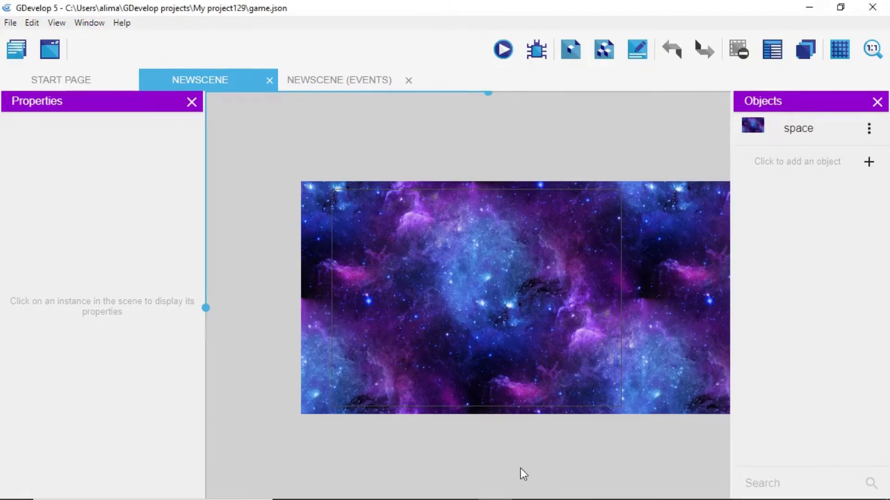
{"action": "scroll", "coordinate": [524, 468], "scroll_direction": "down", "scroll_amount": 3}
{"action": "middle_click_drag", "start_coordinate": [600, 443], "coordinate": [499, 418]}
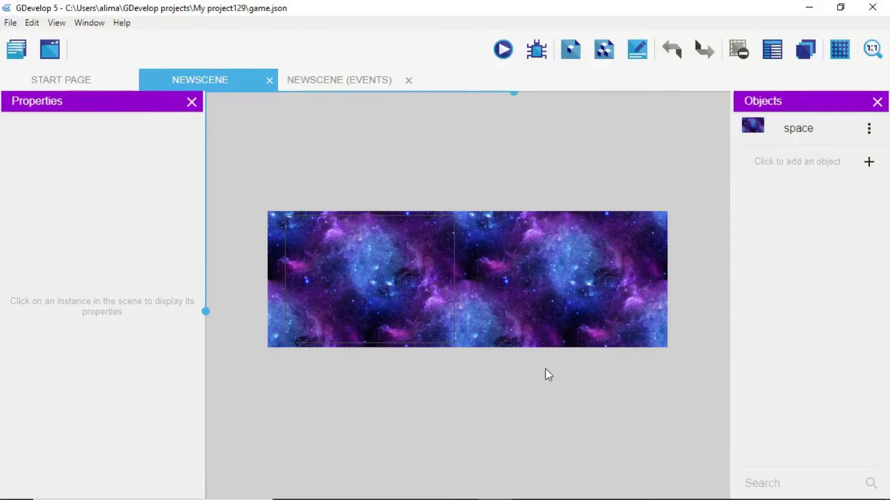
{"action": "left_click", "coordinate": [542, 319]}
{"action": "left_click_drag", "start_coordinate": [541, 316], "coordinate": [607, 317]}
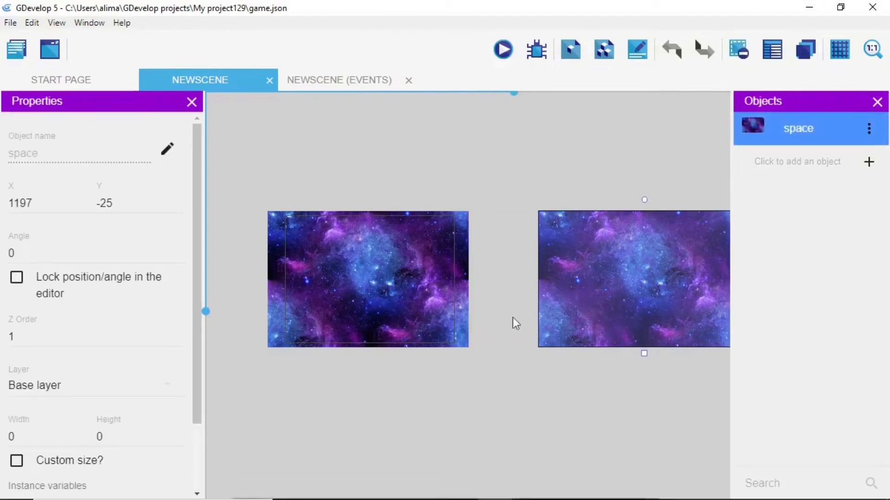
{"action": "left_click_drag", "start_coordinate": [318, 298], "coordinate": [335, 292]}
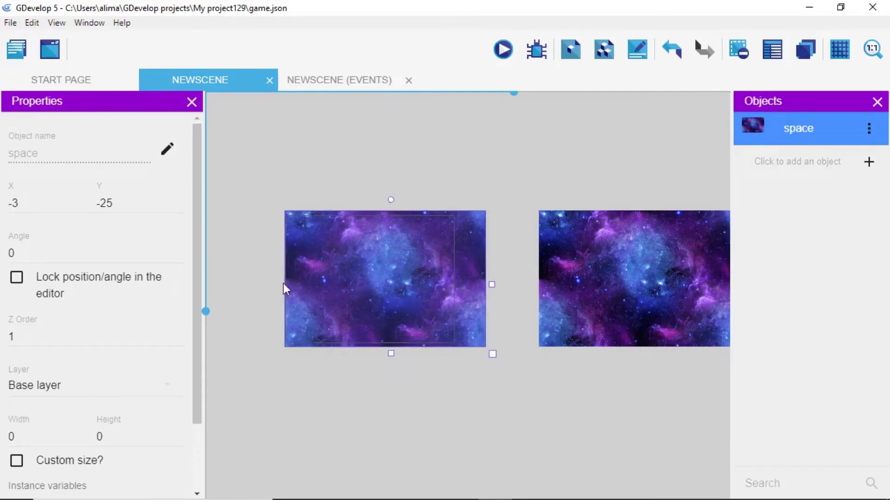
{"action": "scroll", "coordinate": [309, 391], "scroll_direction": "up", "scroll_amount": 2, "text": "ctrl"}
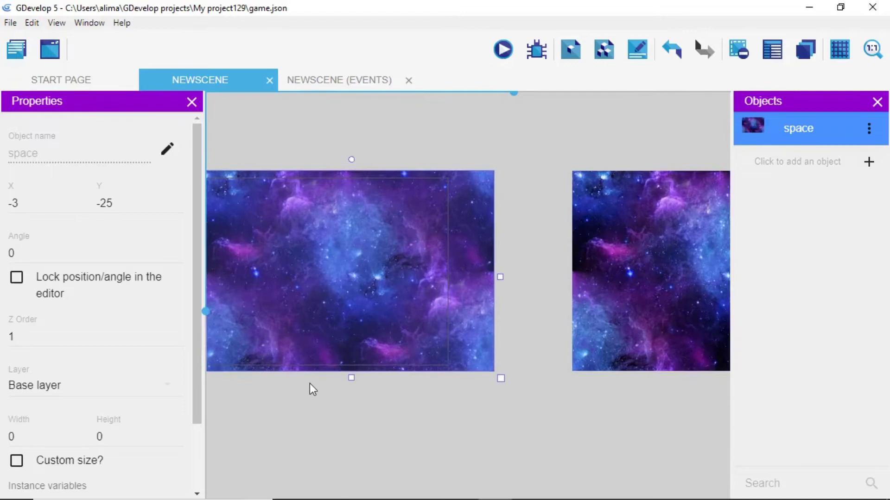
- Slide the right nebula background left until it meets the left copy
{"action": "left_click", "coordinate": [332, 416]}
{"action": "scroll", "coordinate": [332, 416], "scroll_direction": "up", "scroll_amount": 1, "text": "ctrl"}
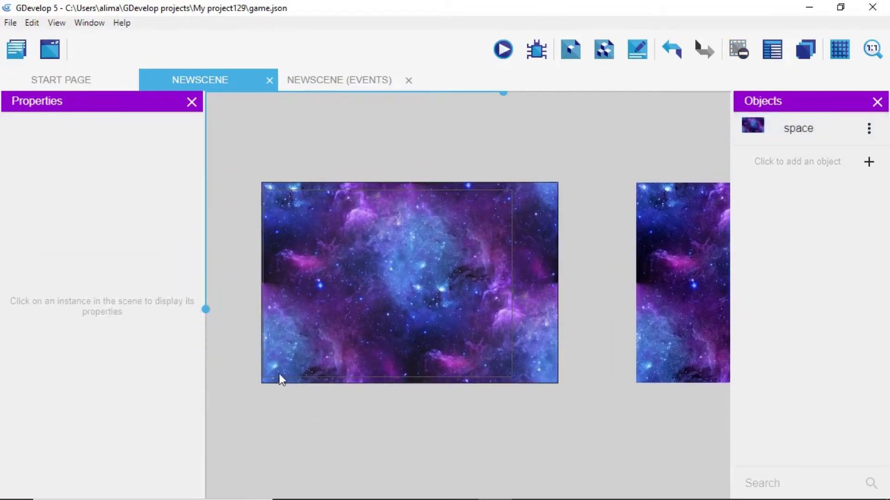
{"action": "scroll", "coordinate": [482, 418], "scroll_direction": "right", "scroll_amount": 3}
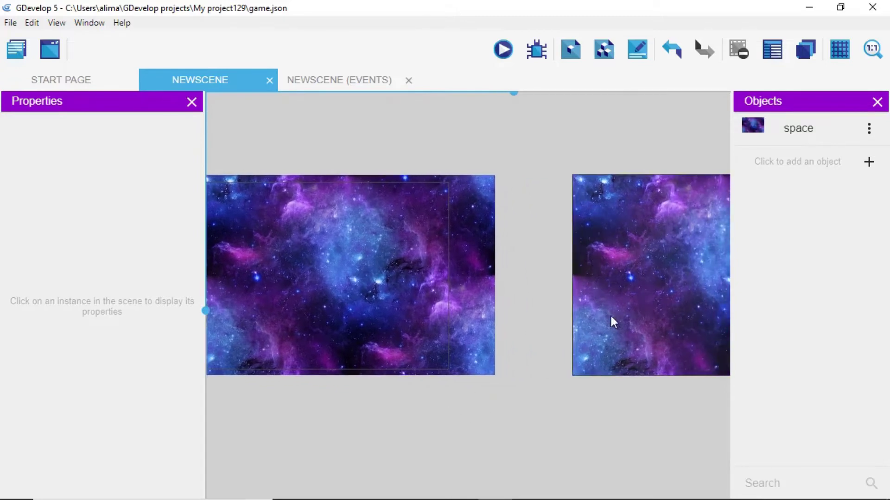
{"action": "left_click_drag", "start_coordinate": [614, 319], "coordinate": [539, 317]}
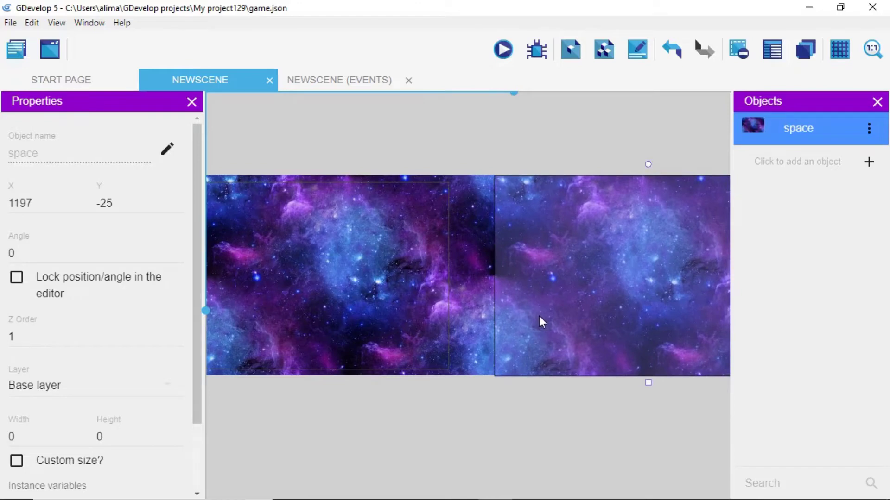
{"action": "left_click_drag", "start_coordinate": [538, 316], "coordinate": [539, 315]}
- Fine-tune the right nebula to X 946, Y -24, then dismiss the disk-space notice and clear the selection
{"action": "scroll", "coordinate": [510, 374], "scroll_direction": "up", "scroll_amount": 4}
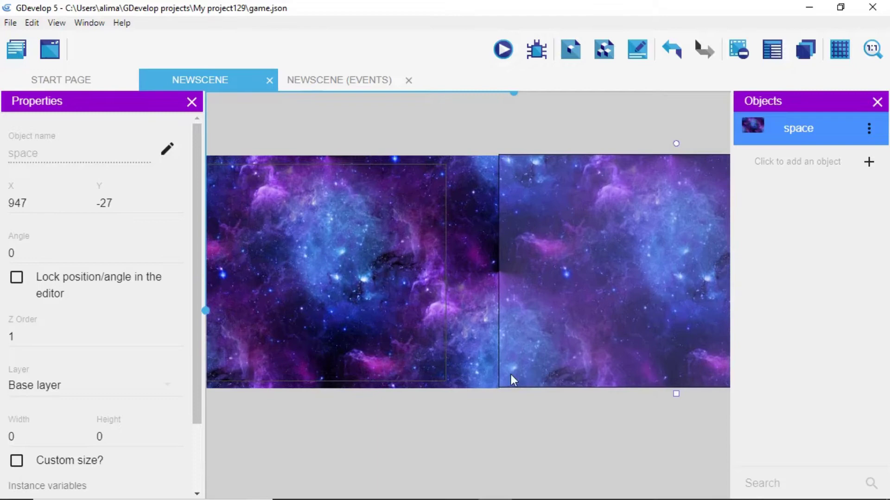
{"action": "scroll", "coordinate": [511, 374], "scroll_direction": "up", "scroll_amount": 2}
{"action": "scroll", "coordinate": [539, 363], "scroll_direction": "up", "scroll_amount": 2}
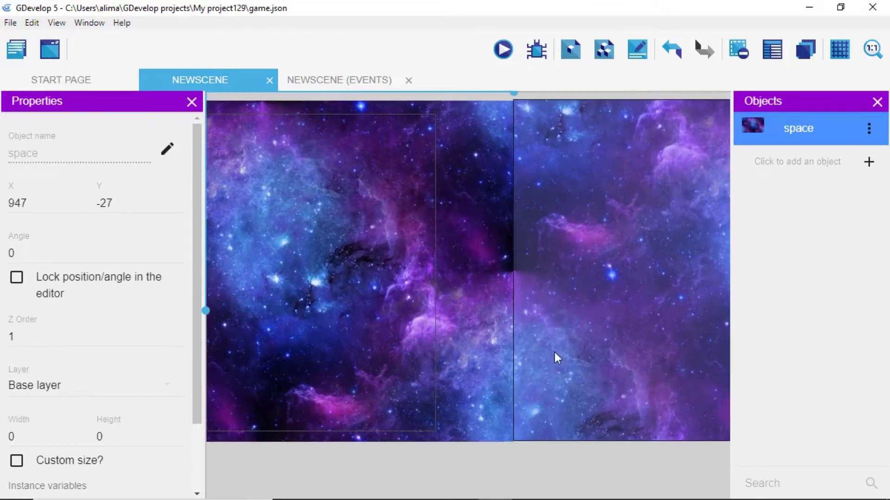
{"action": "left_click_drag", "start_coordinate": [555, 308], "coordinate": [554, 304]}
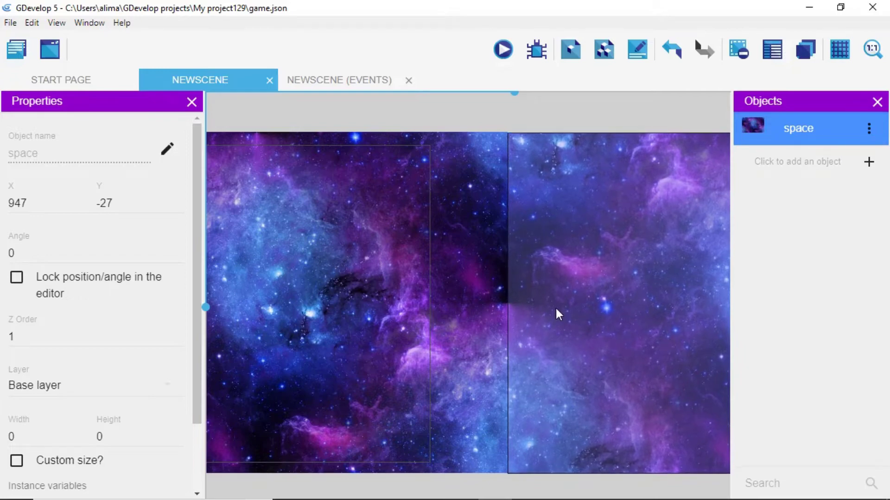
{"action": "left_click_drag", "start_coordinate": [557, 307], "coordinate": [555, 310]}
{"action": "scroll", "coordinate": [564, 339], "scroll_direction": "down", "scroll_amount": 5}
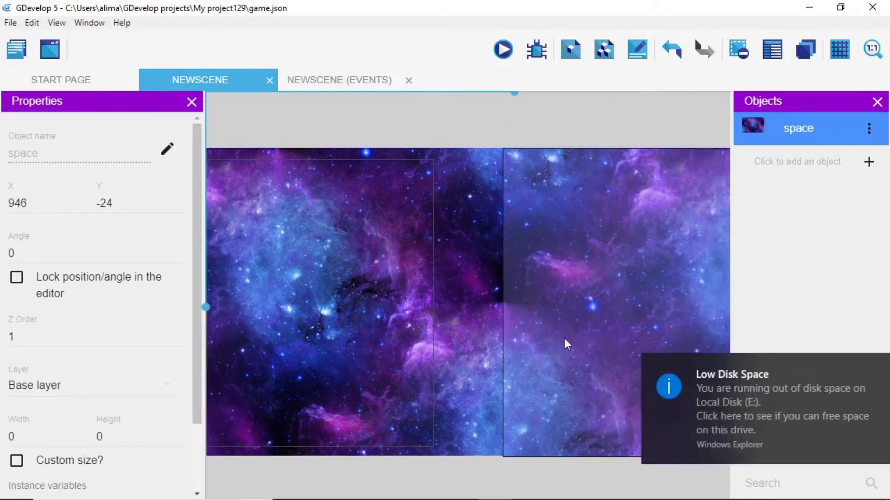
{"action": "left_click", "coordinate": [867, 366]}
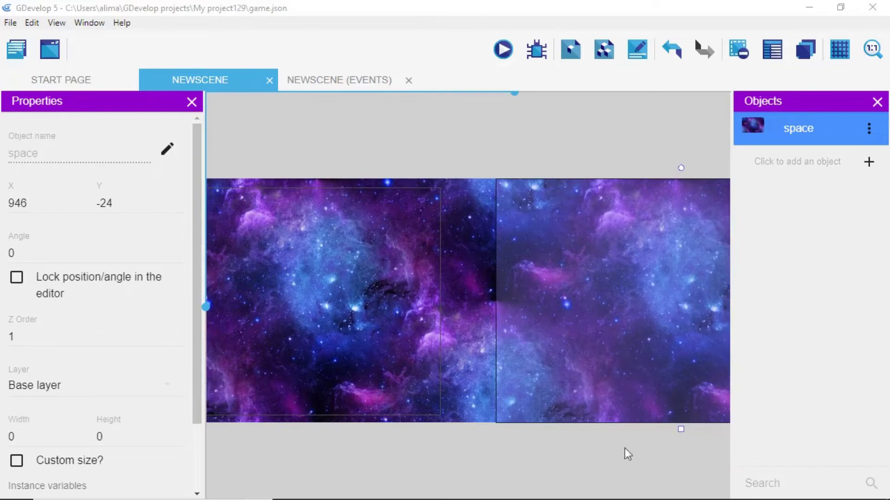
{"action": "left_click", "coordinate": [619, 464]}
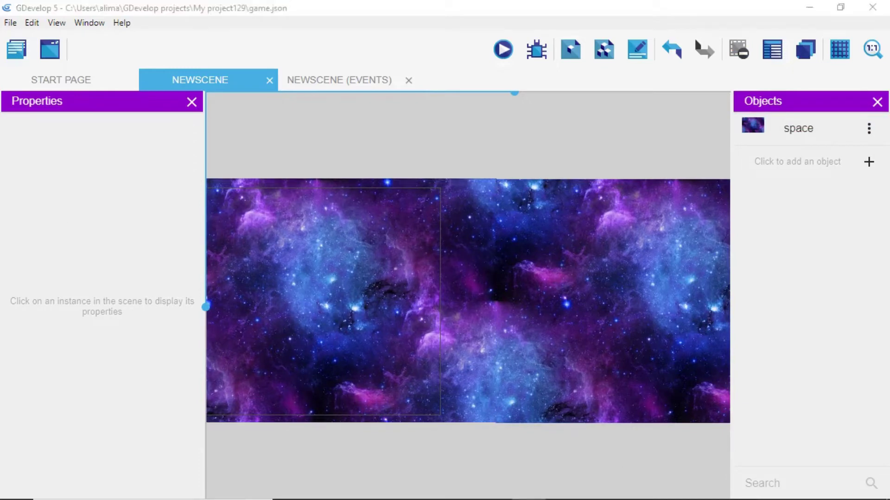
{"action": "left_click", "coordinate": [591, 465]}
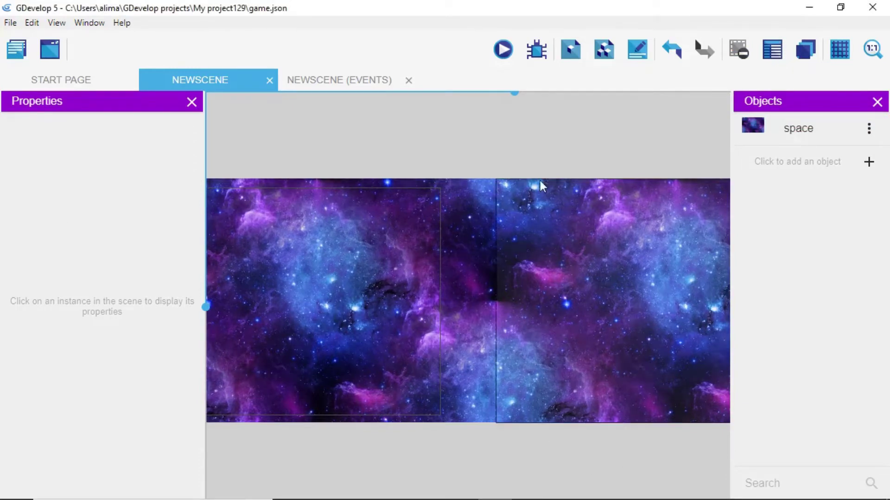
{"action": "left_click", "coordinate": [502, 49]}
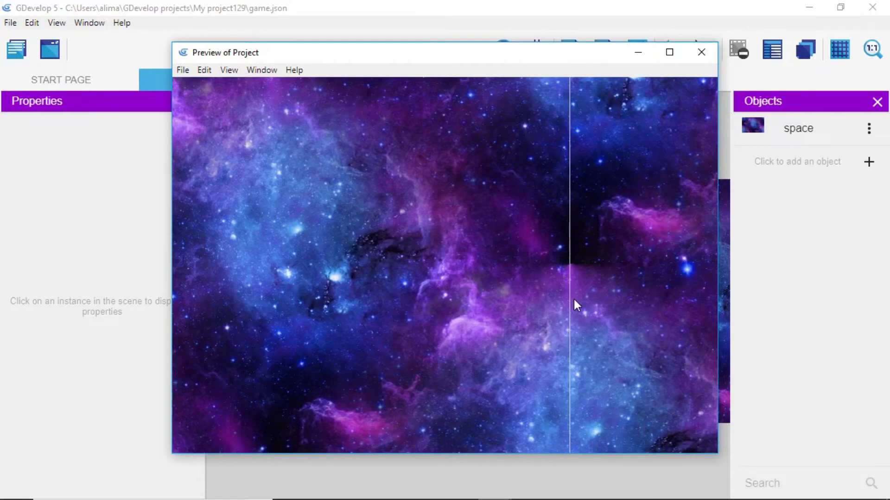
{"action": "key", "text": "alt+F4"}
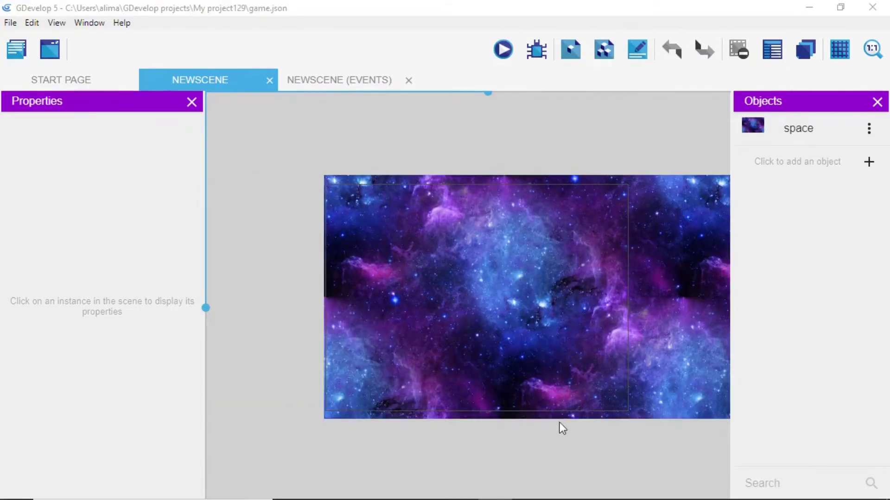
- Move the right nebula about 30 px left to X 909, Y -26, overlapping the left, and preview the scene
{"action": "left_click", "coordinate": [570, 444]}
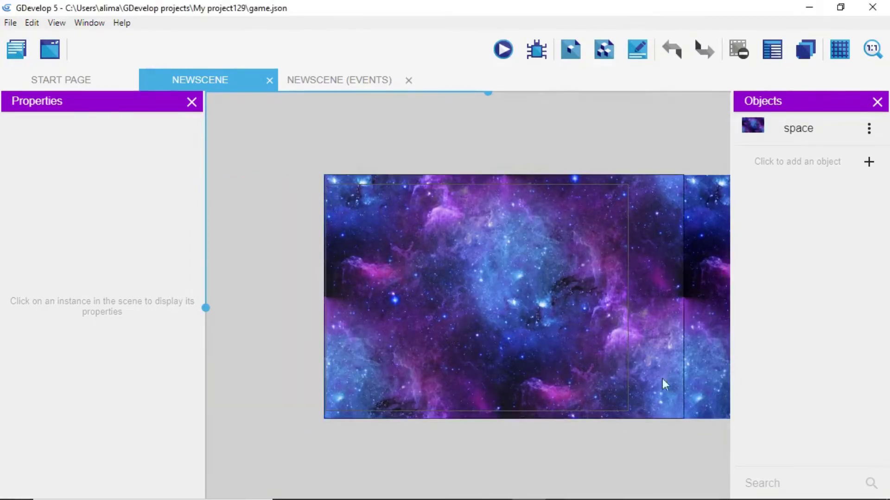
{"action": "middle_click_drag", "start_coordinate": [668, 442], "coordinate": [530, 414]}
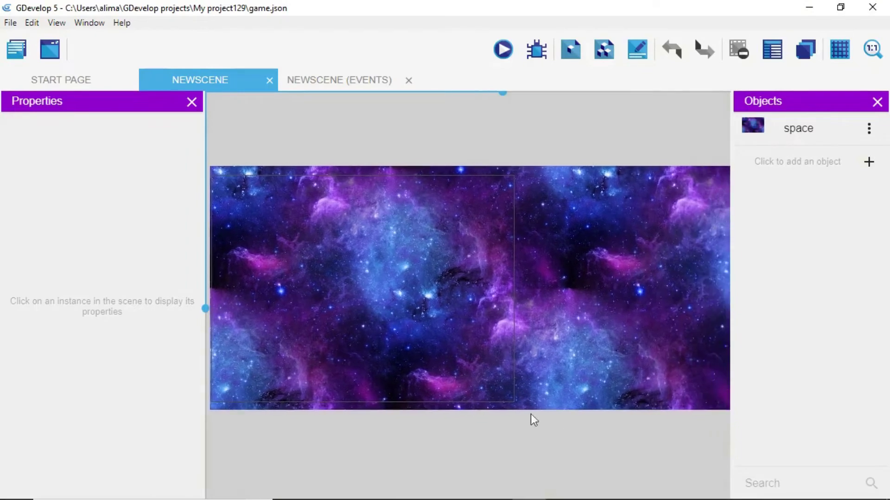
{"action": "left_click", "coordinate": [437, 348]}
{"action": "left_click", "coordinate": [596, 364]}
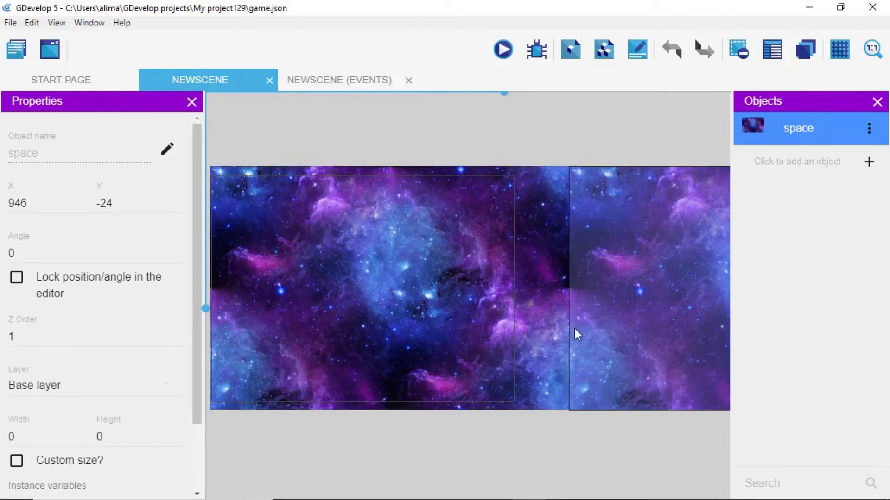
{"action": "left_click_drag", "start_coordinate": [595, 328], "coordinate": [582, 327]}
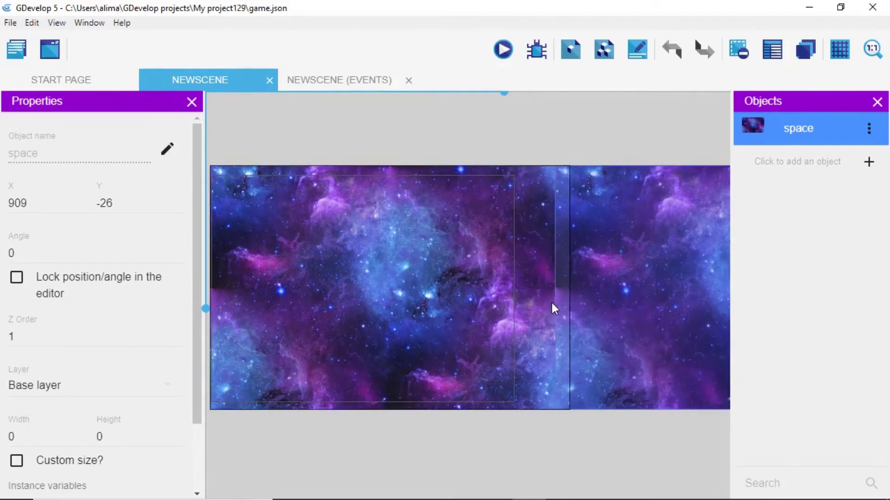
{"action": "left_click", "coordinate": [502, 50]}
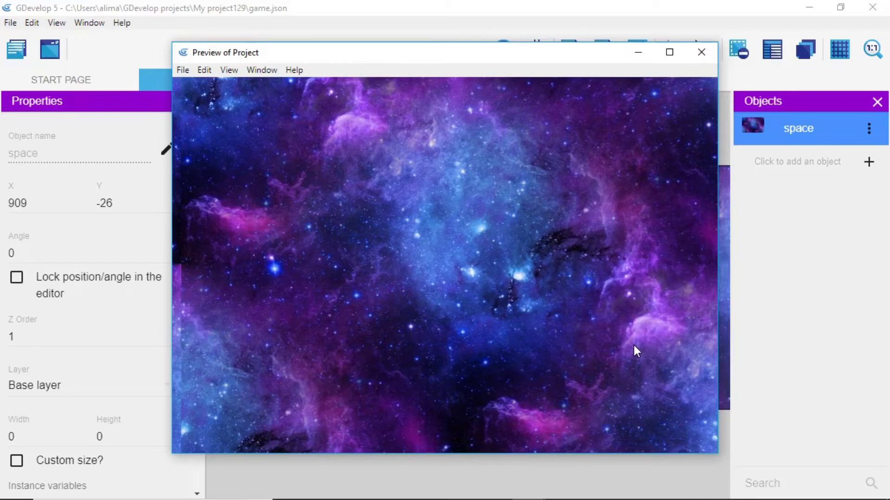
- Close the preview with Alt+F4 and zoom out to centre both joined nebula backgrounds
{"action": "key", "text": "alt+F4"}
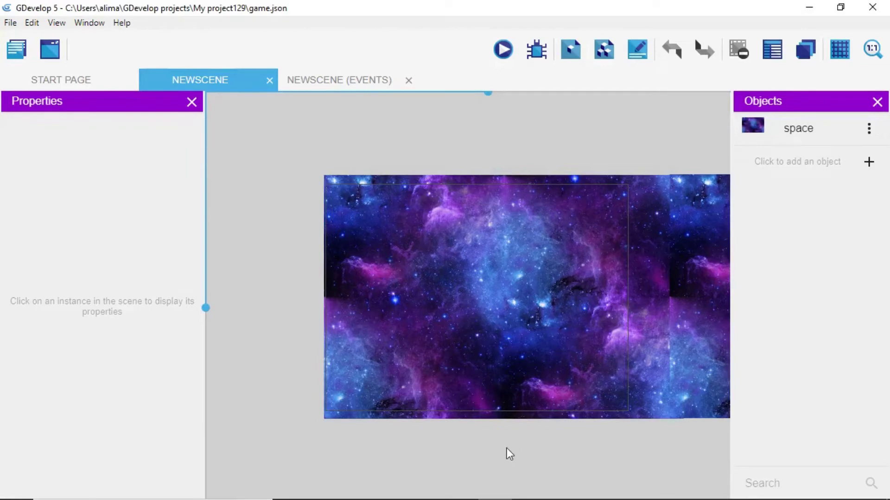
{"action": "scroll", "coordinate": [576, 457], "scroll_direction": "down", "scroll_amount": 2}
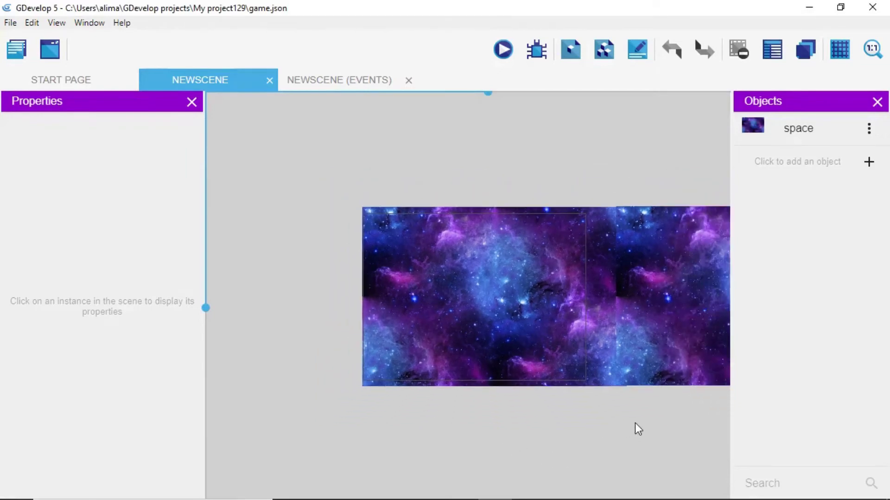
{"action": "middle_click_drag", "start_coordinate": [635, 423], "coordinate": [544, 411]}
{"action": "scroll", "coordinate": [550, 413], "scroll_direction": "down", "scroll_amount": 1}
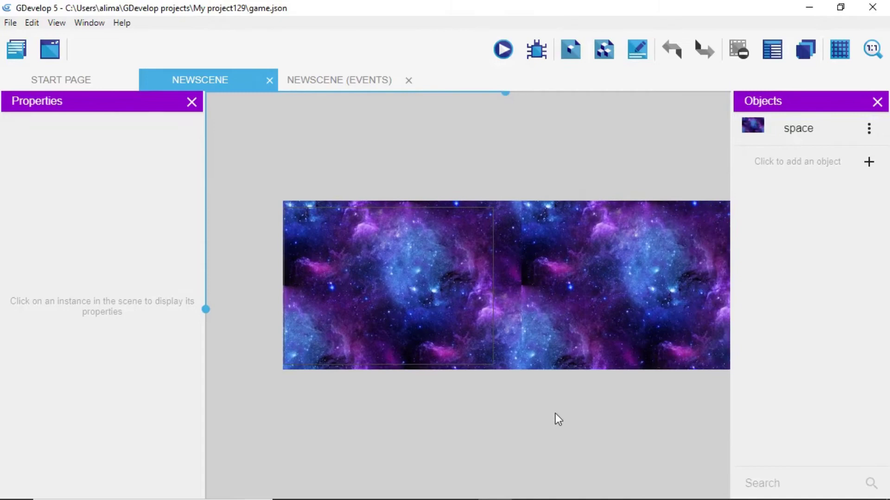
{"action": "scroll", "coordinate": [555, 413], "scroll_direction": "down", "scroll_amount": 3}
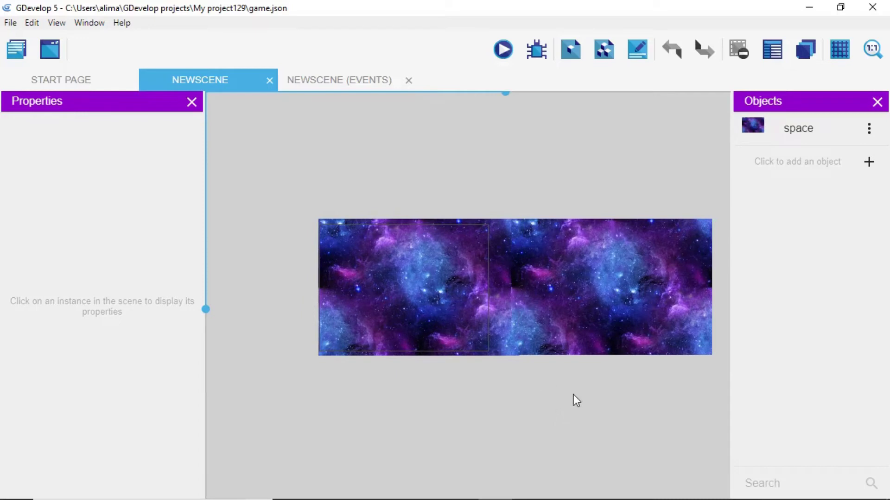
- Delete both nebula background instances from the scene
{"action": "left_click", "coordinate": [426, 310]}
{"action": "right_click", "coordinate": [427, 310]}
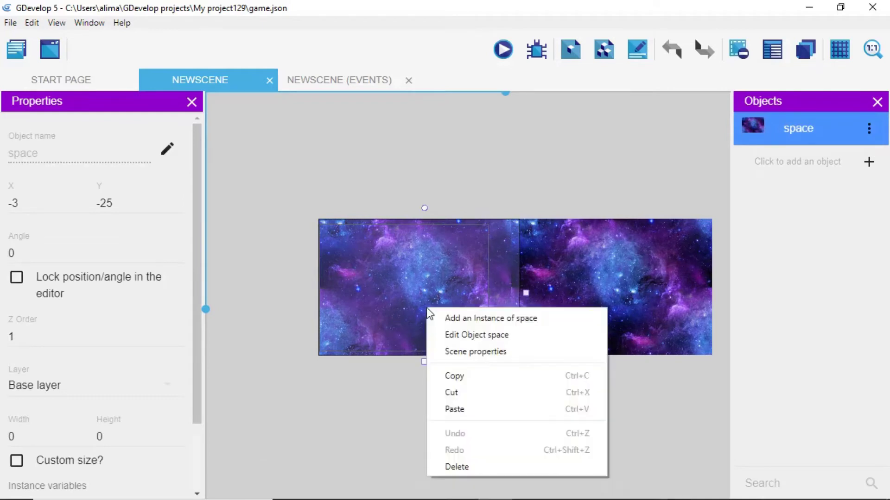
{"action": "left_click", "coordinate": [476, 466]}
{"action": "left_click", "coordinate": [586, 338]}
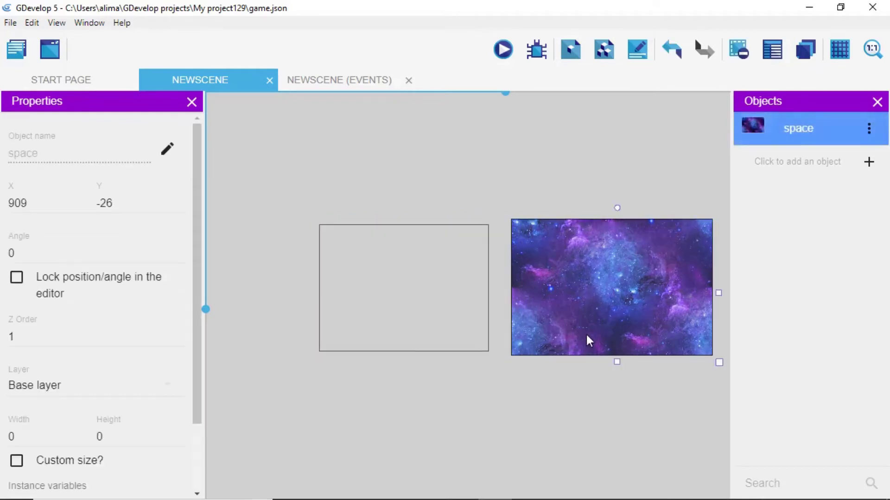
{"action": "right_click", "coordinate": [585, 341]}
{"action": "left_click", "coordinate": [602, 324]}
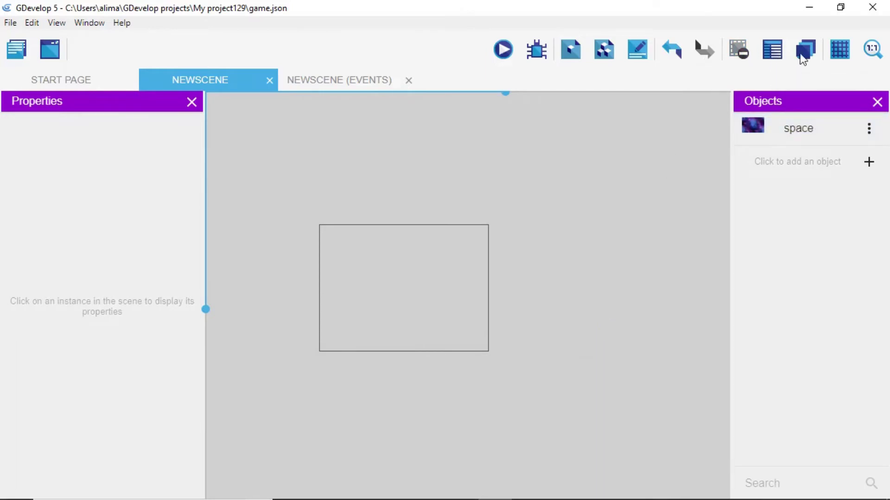
- Turn on Show grid for the scene and select the space object
{"action": "left_click", "coordinate": [841, 51]}
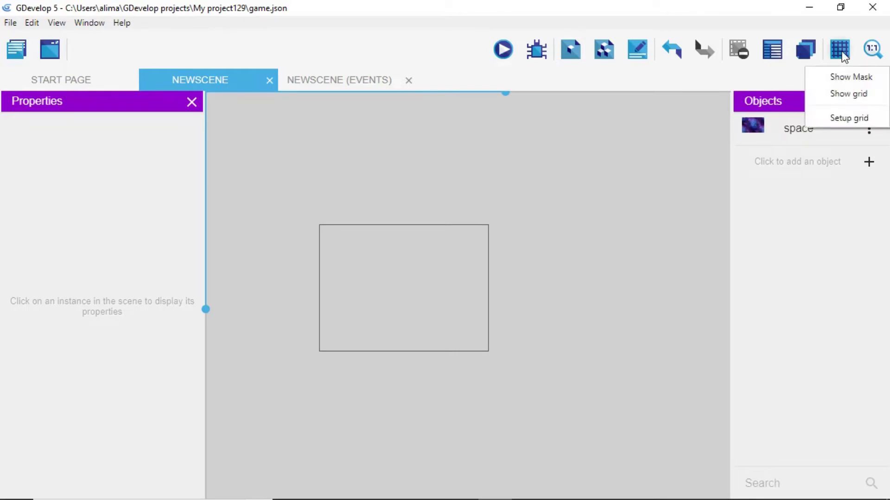
{"action": "left_click", "coordinate": [845, 94]}
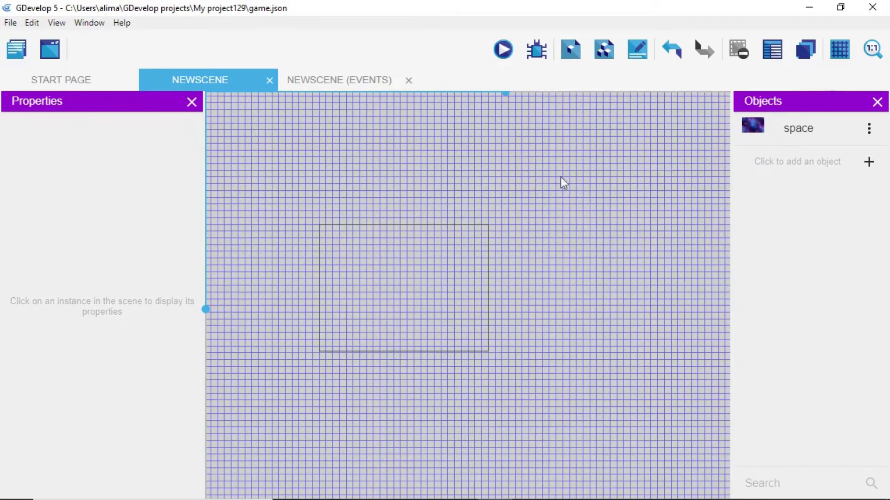
{"action": "left_click", "coordinate": [751, 128]}
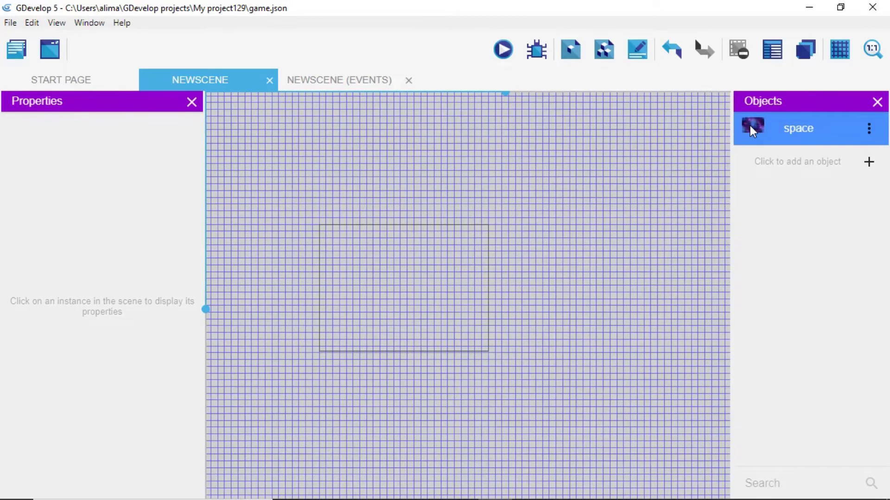
- Place a space instance at X 0, Y 0, then copy-paste a second and snap it at X 992
{"action": "left_click_drag", "start_coordinate": [750, 126], "coordinate": [372, 268]}
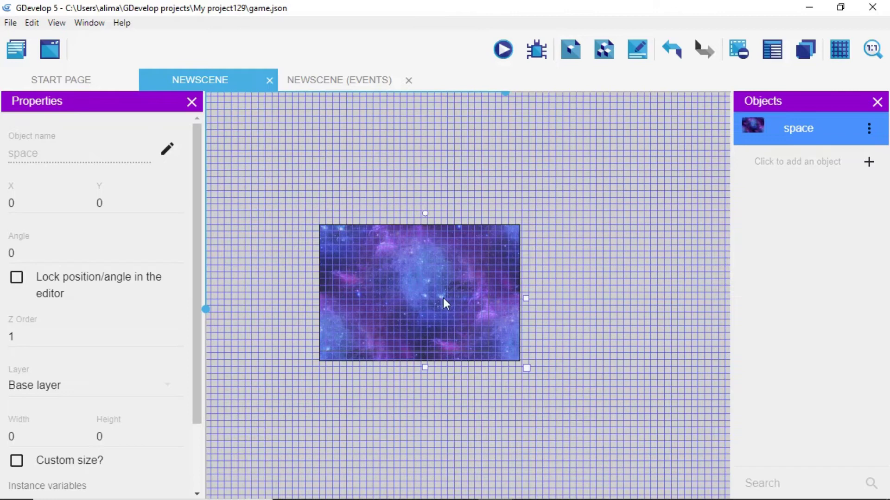
{"action": "right_click", "coordinate": [476, 274]}
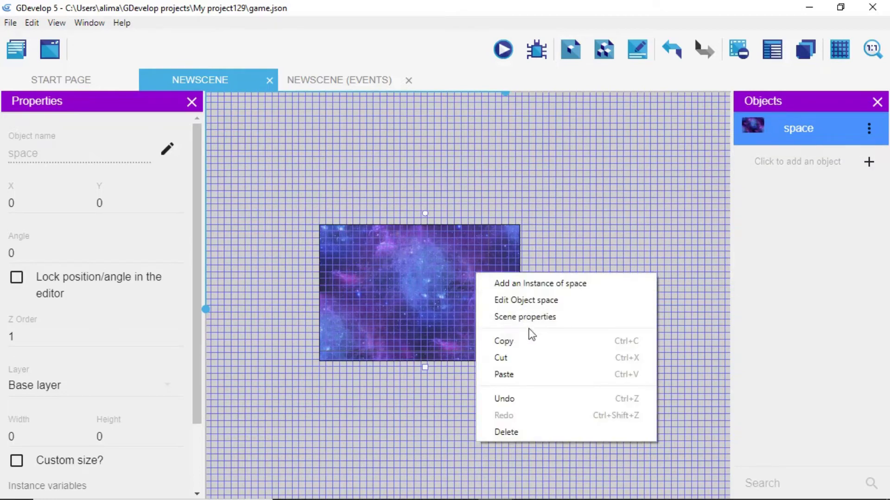
{"action": "left_click", "coordinate": [530, 340]}
{"action": "right_click", "coordinate": [614, 291]}
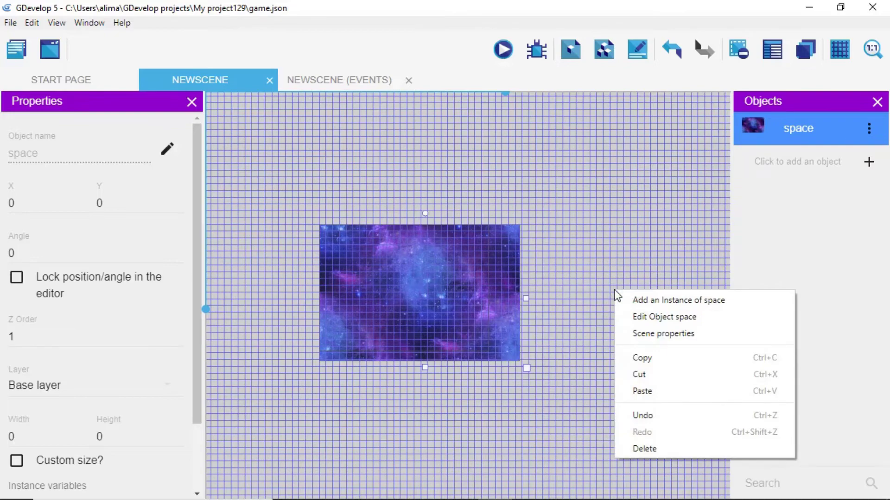
{"action": "left_click", "coordinate": [655, 392]}
{"action": "left_click_drag", "start_coordinate": [565, 326], "coordinate": [640, 315]}
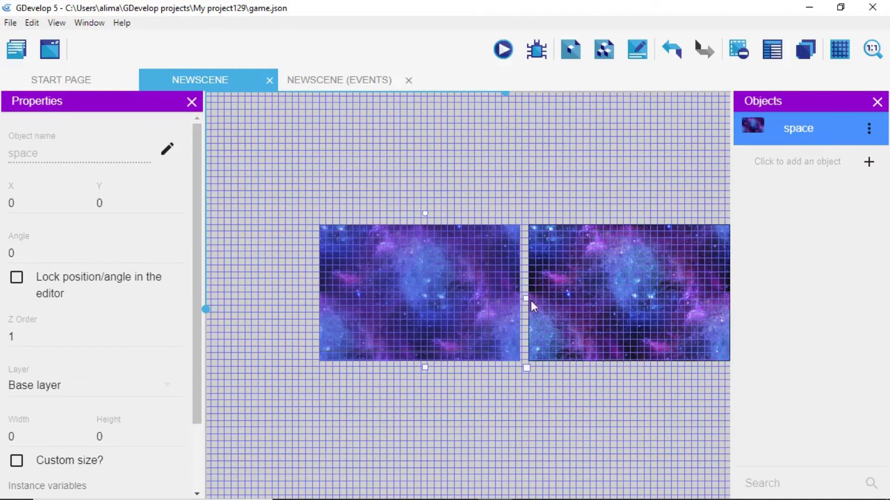
- Resize the left nebula to 928 wide and snap the other copy back at X 928, Y 0
{"action": "left_click_drag", "start_coordinate": [609, 314], "coordinate": [621, 192]}
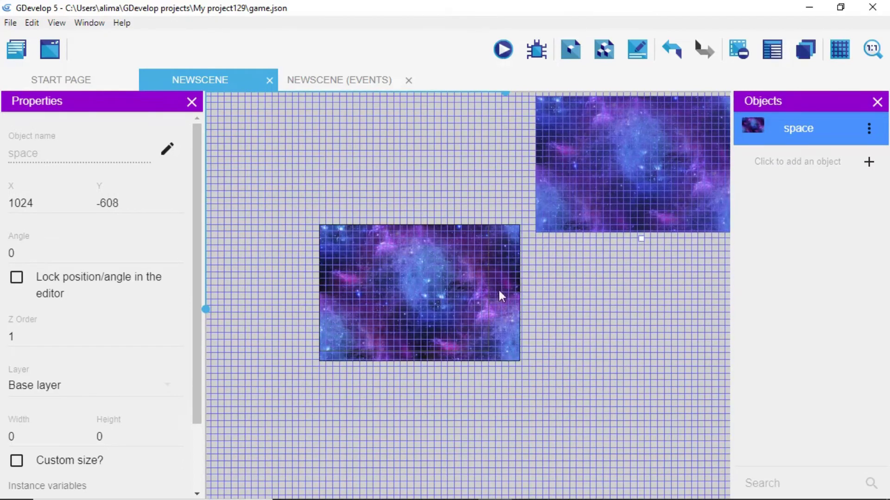
{"action": "left_click", "coordinate": [502, 297]}
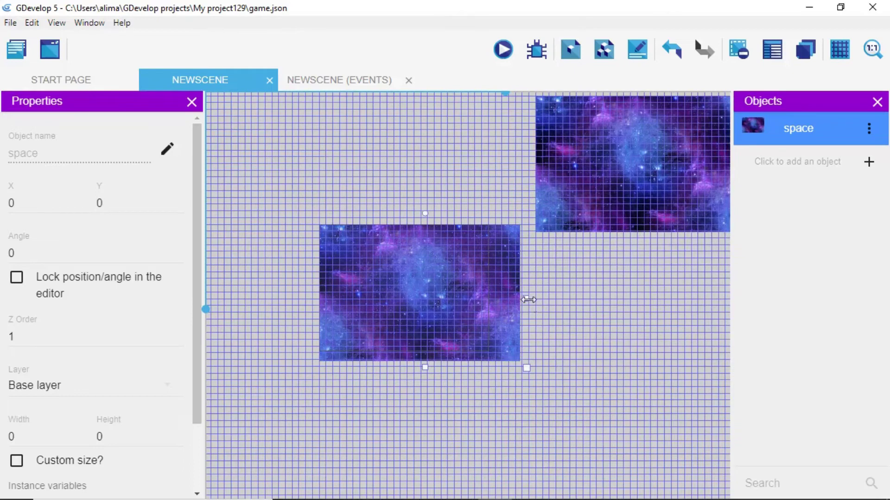
{"action": "left_click_drag", "start_coordinate": [525, 300], "coordinate": [514, 311]}
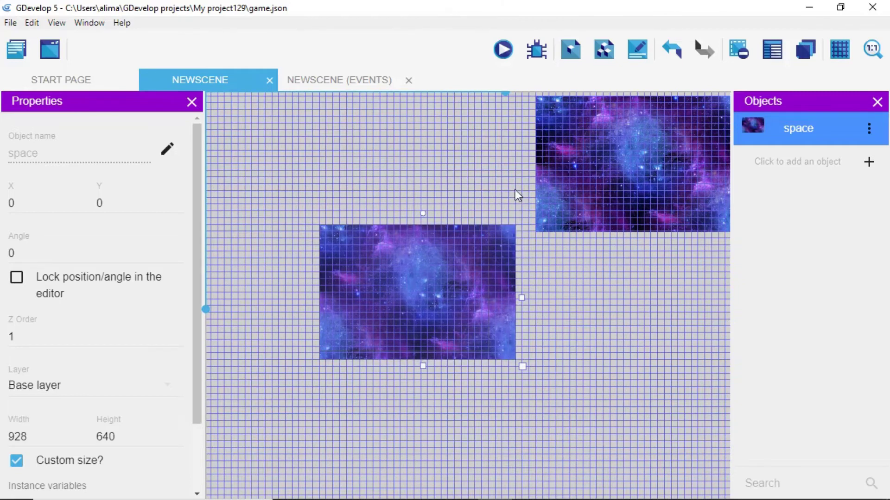
{"action": "left_click", "coordinate": [599, 209]}
{"action": "left_click_drag", "start_coordinate": [598, 207], "coordinate": [592, 328]}
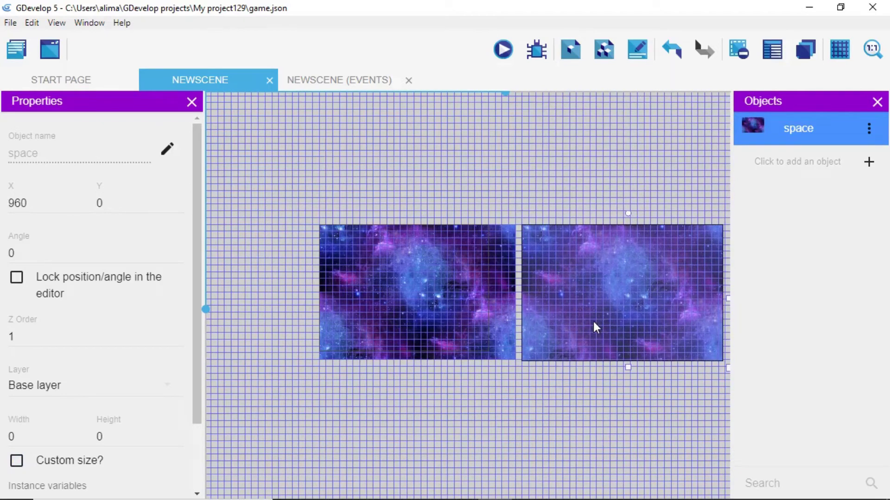
{"action": "left_click_drag", "start_coordinate": [593, 323], "coordinate": [590, 322]}
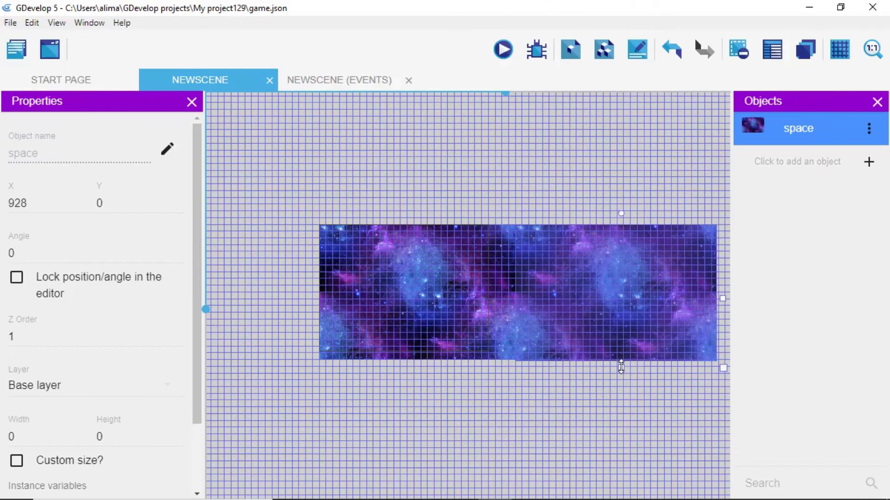
{"action": "left_click_drag", "start_coordinate": [621, 367], "coordinate": [620, 366]}
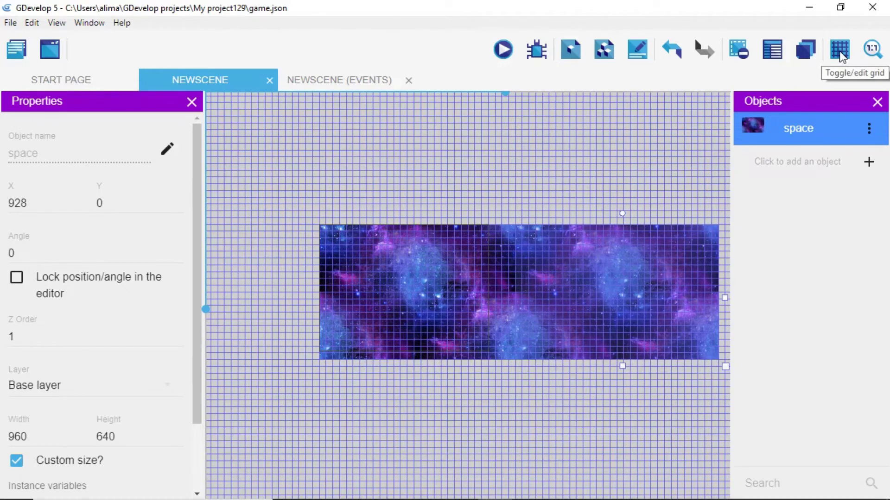
- Turn off the scene grid overlay and deselect the nebula instance
{"action": "left_click", "coordinate": [841, 52]}
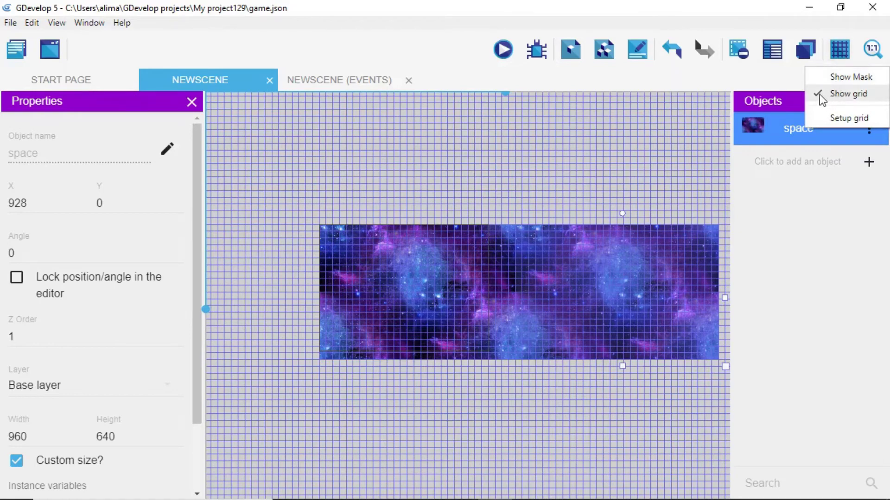
{"action": "left_click", "coordinate": [834, 95]}
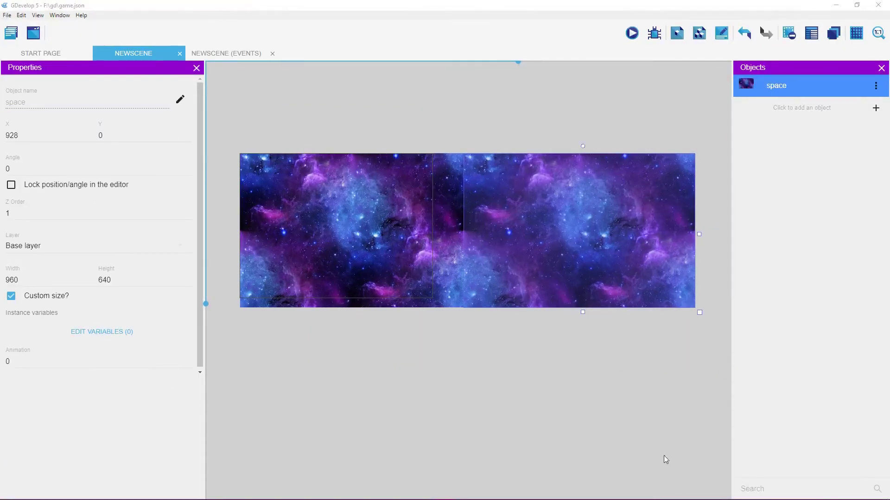
{"action": "left_click", "coordinate": [619, 447]}
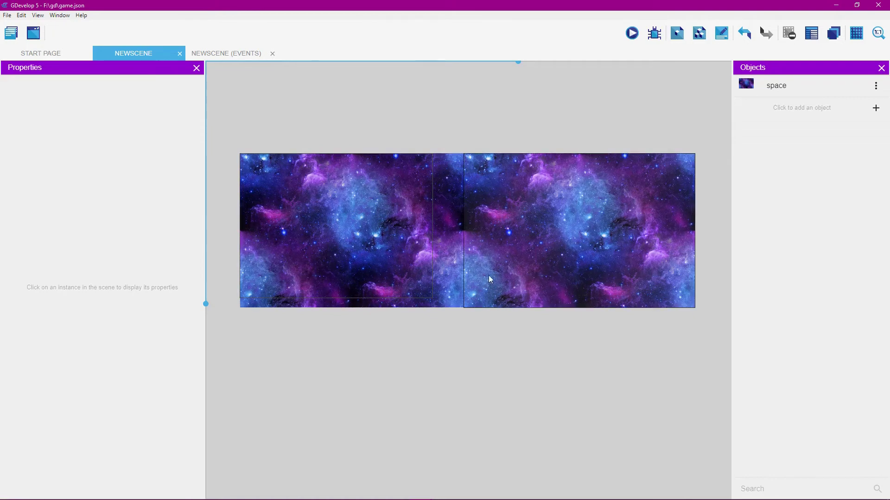
- With the grid shown, nudge the left nebula and snap the right one flush at X 896
{"action": "left_click", "coordinate": [424, 270]}
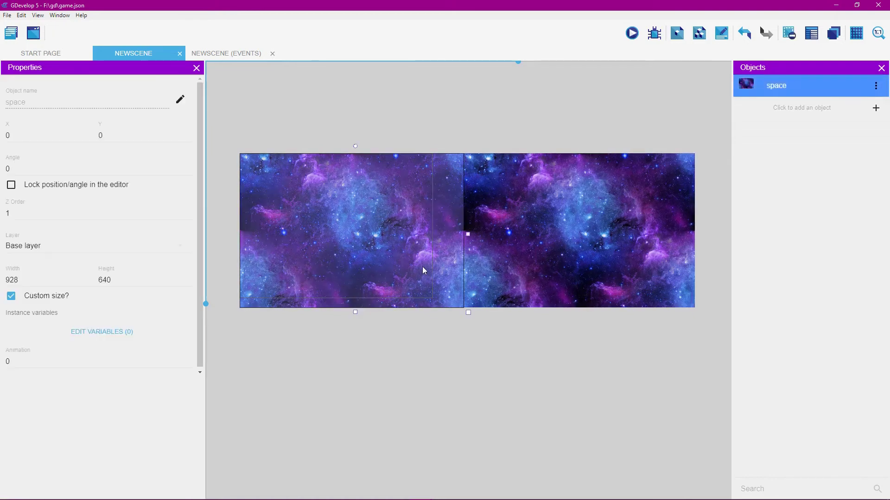
{"action": "left_click", "coordinate": [855, 38]}
{"action": "left_click", "coordinate": [849, 55]}
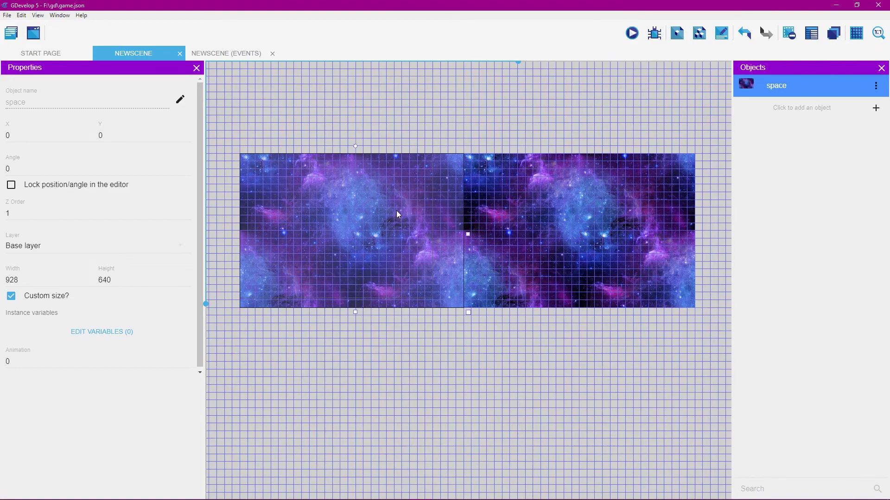
{"action": "left_click_drag", "start_coordinate": [396, 210], "coordinate": [394, 210]}
{"action": "left_click", "coordinate": [487, 210]}
{"action": "left_click_drag", "start_coordinate": [488, 210], "coordinate": [499, 209]}
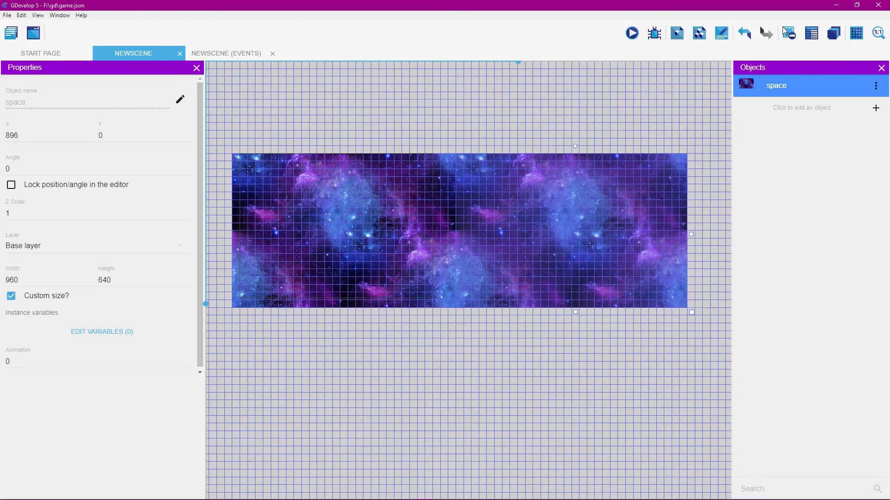
- Hide the grid again and launch a scene preview
{"action": "left_click", "coordinate": [854, 41]}
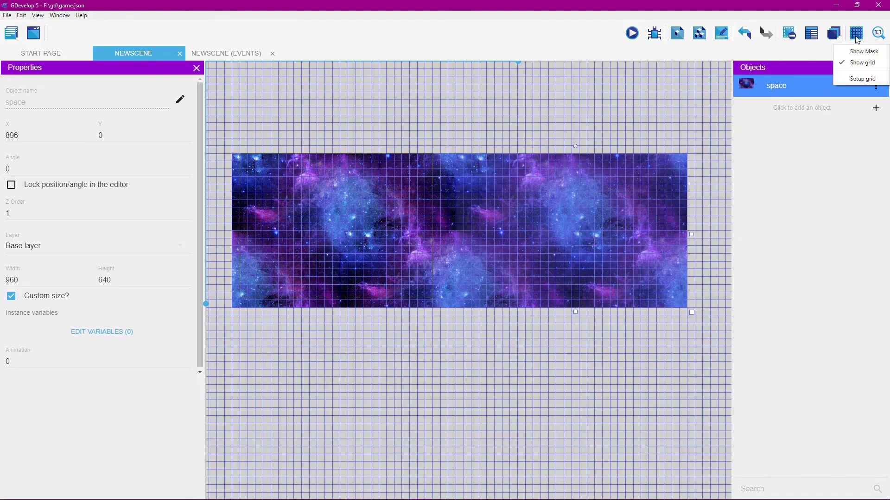
{"action": "left_click", "coordinate": [852, 62]}
{"action": "left_click", "coordinate": [631, 33]}
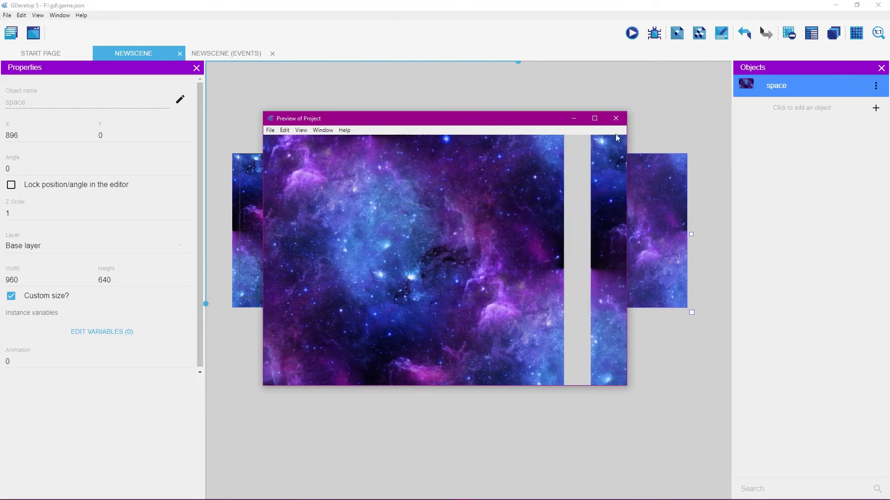
- Close the preview and delete the right nebula instance
{"action": "left_click", "coordinate": [616, 118]}
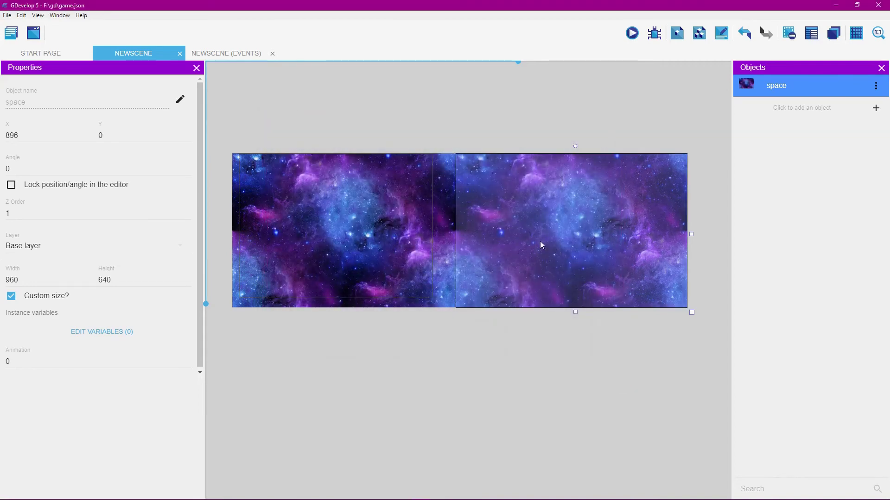
{"action": "right_click", "coordinate": [553, 235]}
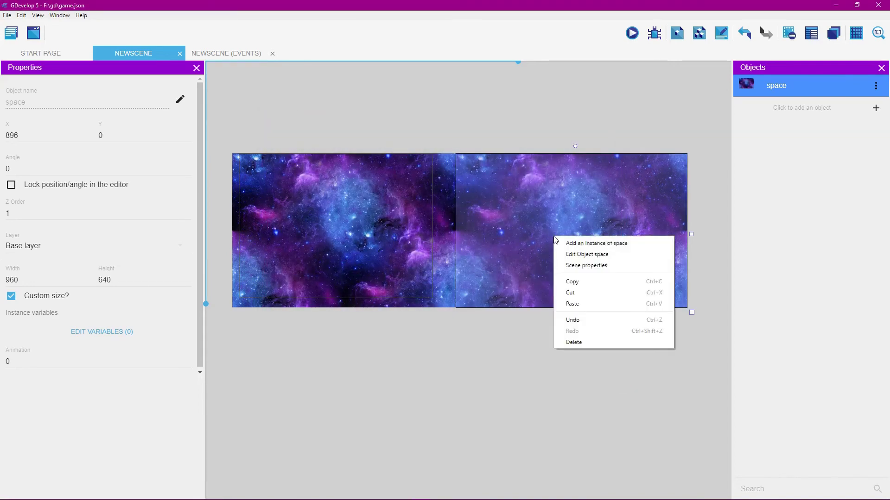
{"action": "left_click", "coordinate": [581, 343]}
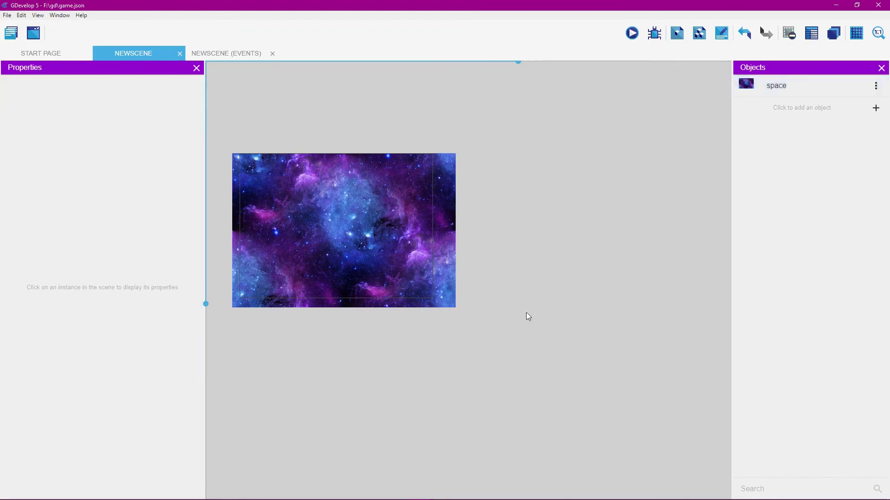
- Show the grid and stretch the remaining nebula to 1152 wide
{"action": "left_click", "coordinate": [370, 244]}
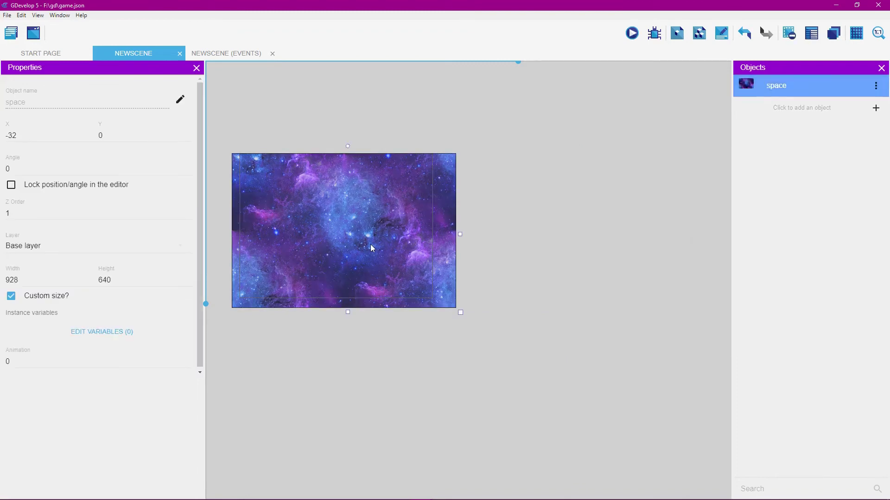
{"action": "left_click", "coordinate": [856, 35]}
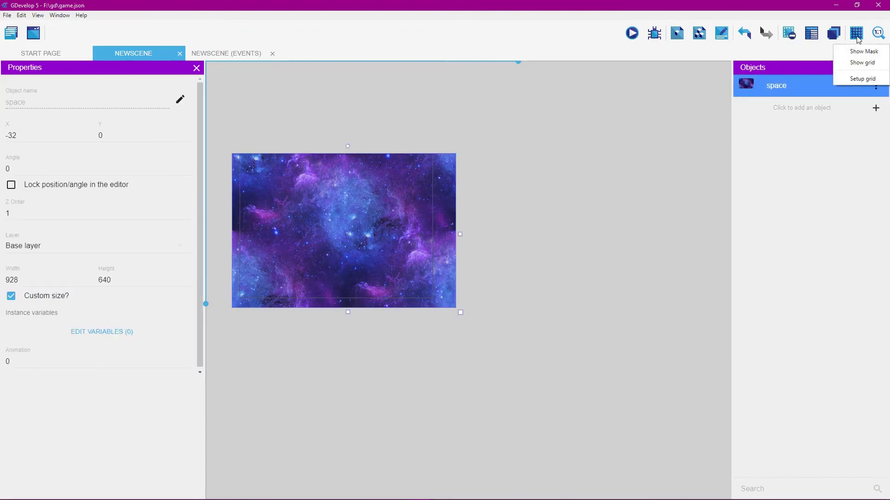
{"action": "left_click", "coordinate": [856, 65]}
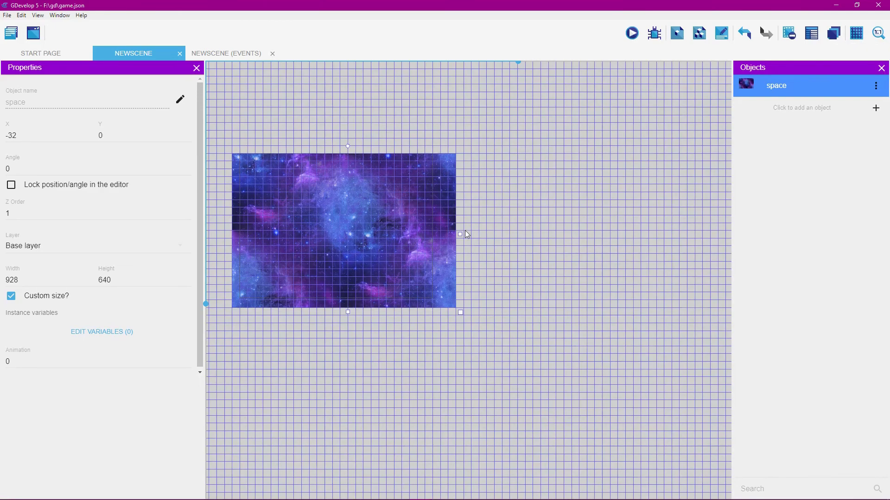
{"action": "left_click_drag", "start_coordinate": [461, 235], "coordinate": [521, 241]}
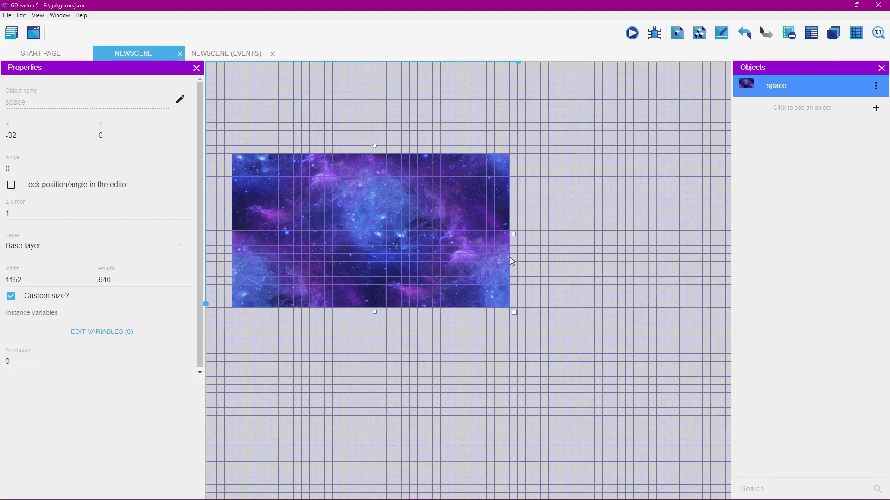
- Copy the widened nebula and paste it beside the first at X 1120
{"action": "right_click", "coordinate": [489, 262]}
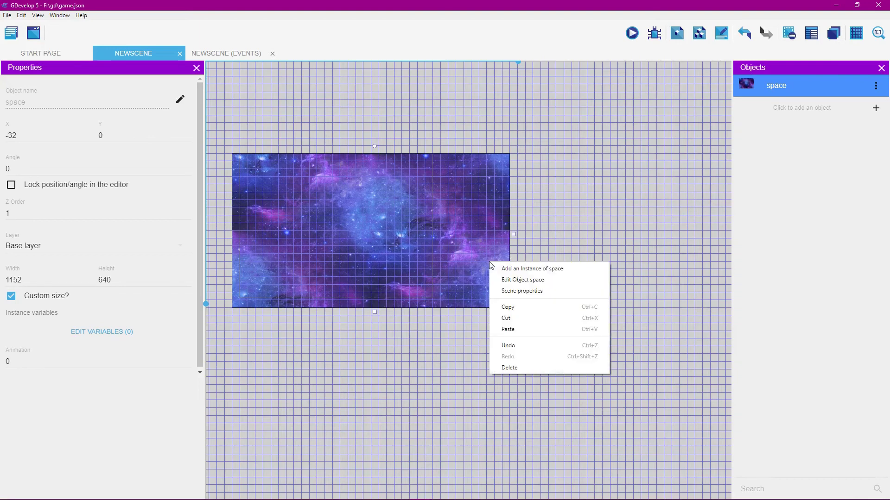
{"action": "left_click", "coordinate": [513, 306]}
{"action": "right_click", "coordinate": [640, 224]}
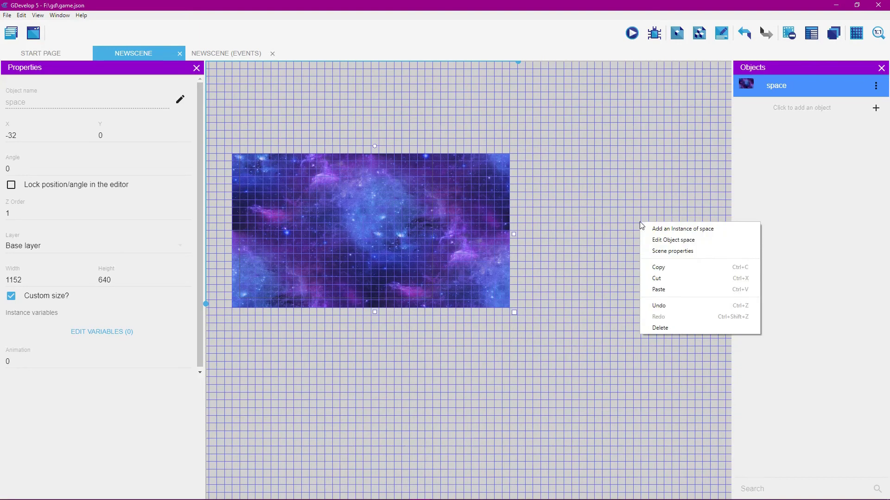
{"action": "left_click", "coordinate": [660, 290]}
{"action": "left_click_drag", "start_coordinate": [494, 182], "coordinate": [618, 215]}
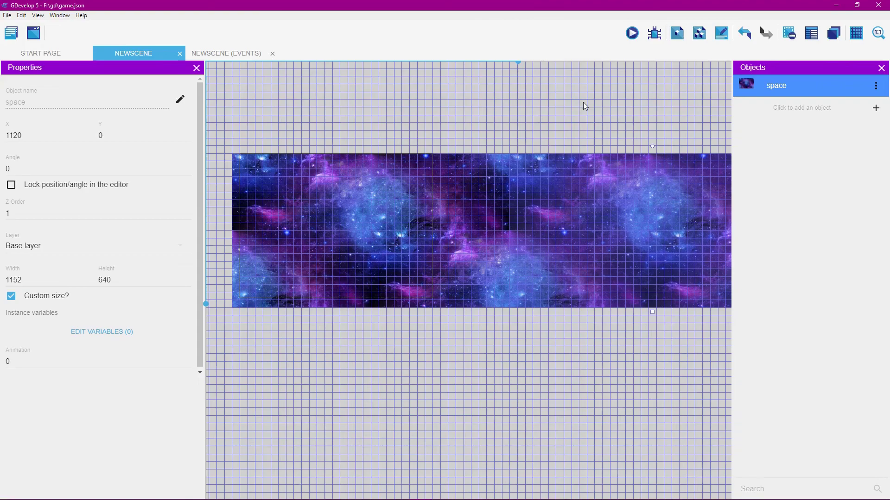
{"action": "left_click", "coordinate": [591, 102]}
{"action": "left_click", "coordinate": [632, 33]}
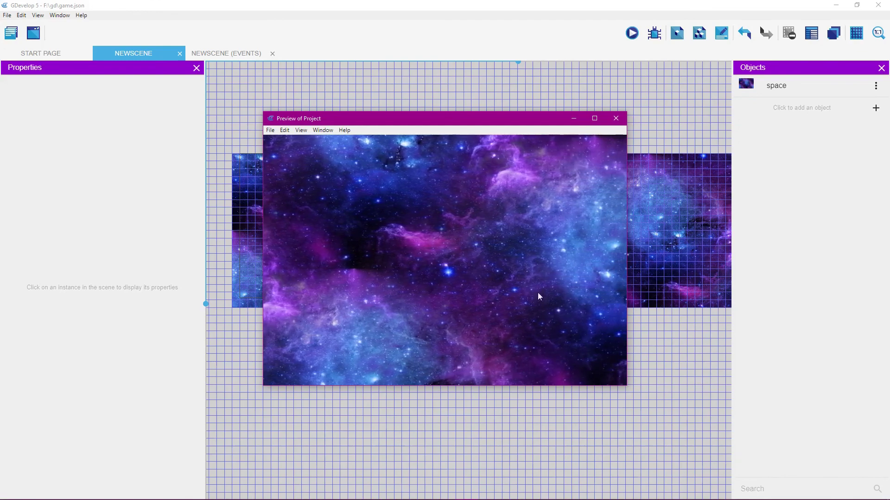
{"action": "left_click", "coordinate": [615, 119]}
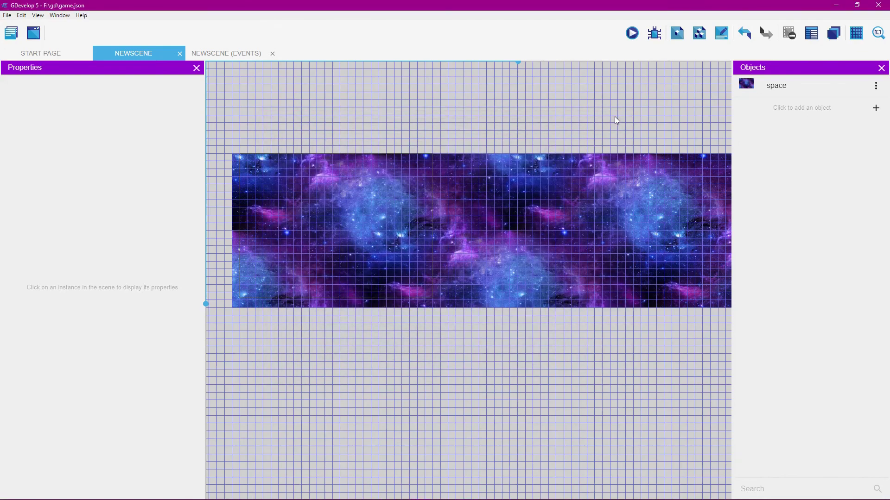